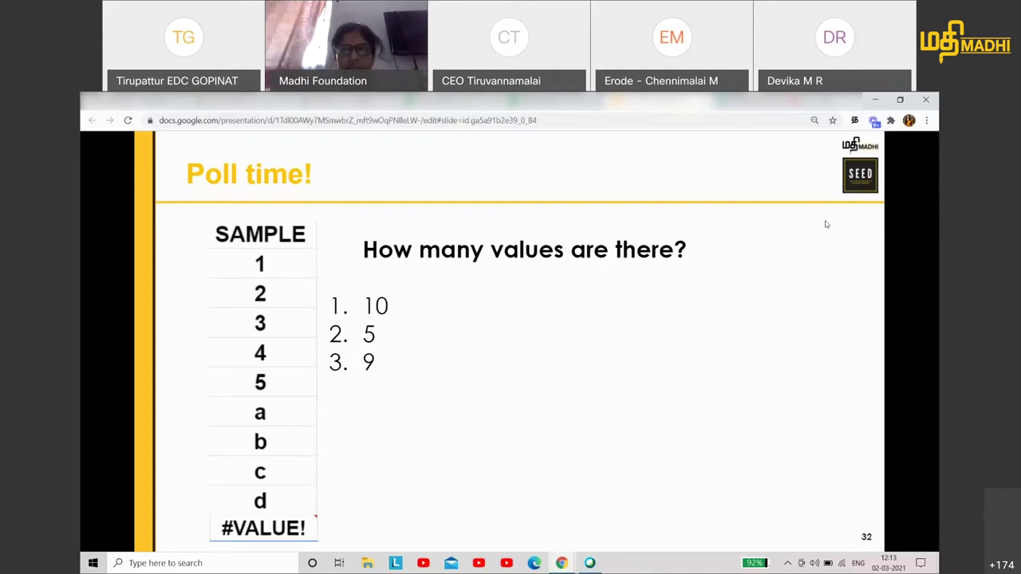
- Switch to the Webex meeting tab to read the poll answers in the chat
key("ctrl+Tab")
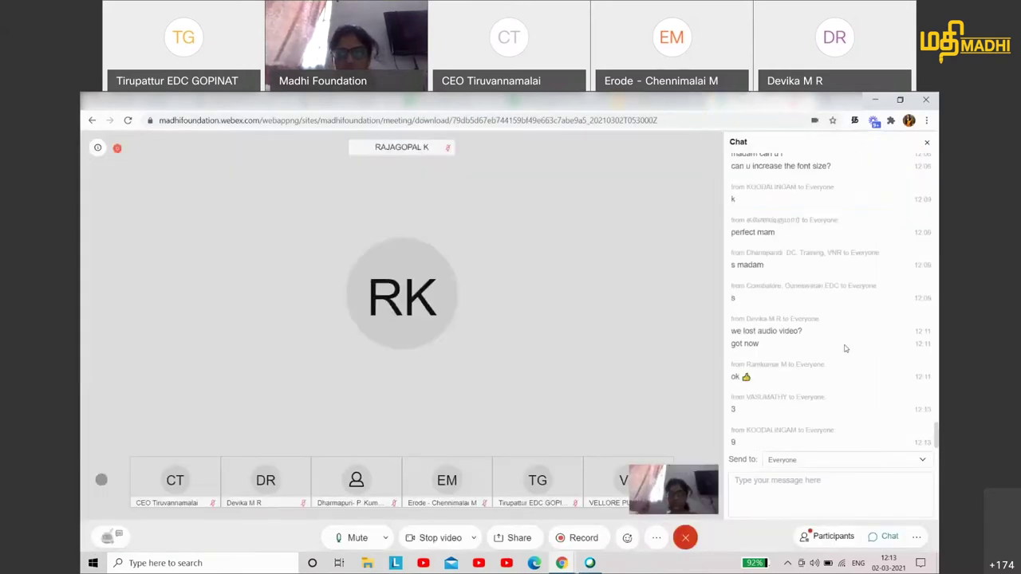
key("ctrl+Tab")
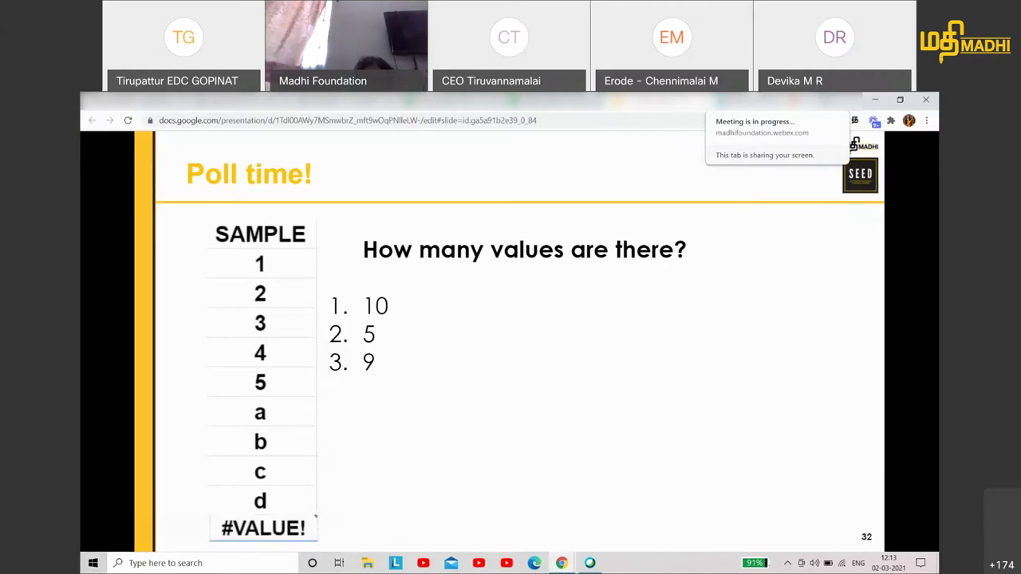
left_click(773, 99)
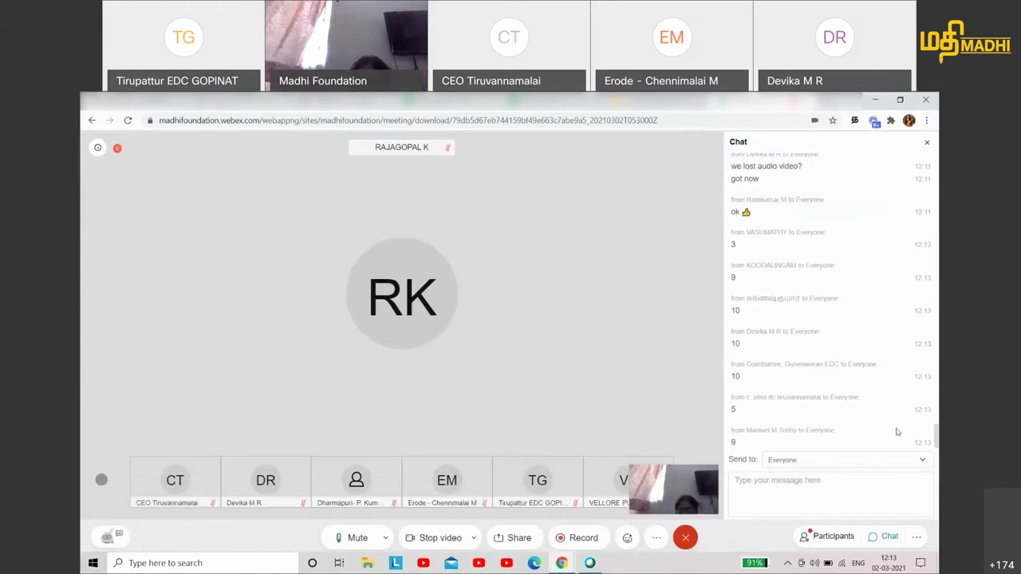
left_click(766, 99)
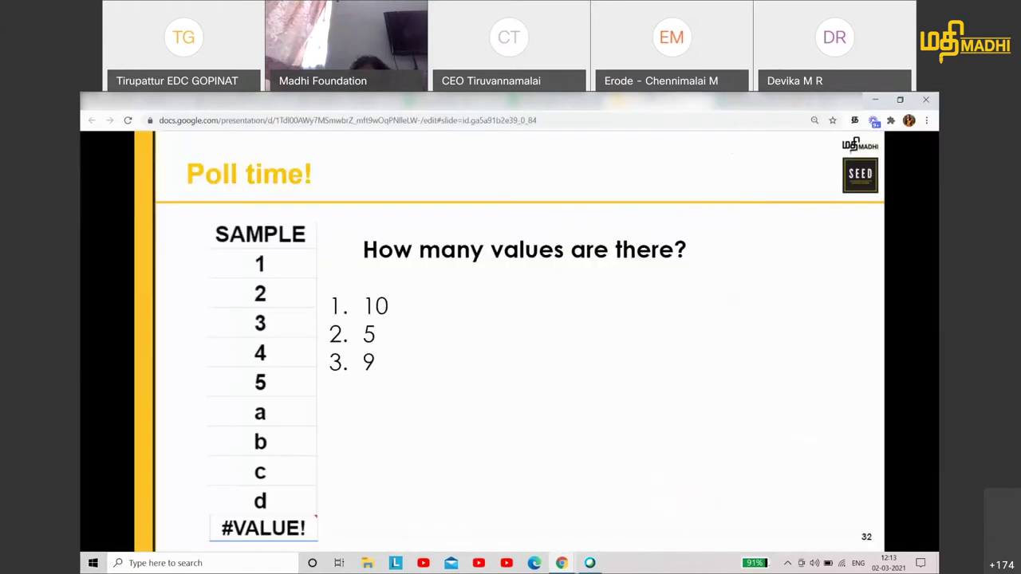
left_click(762, 99)
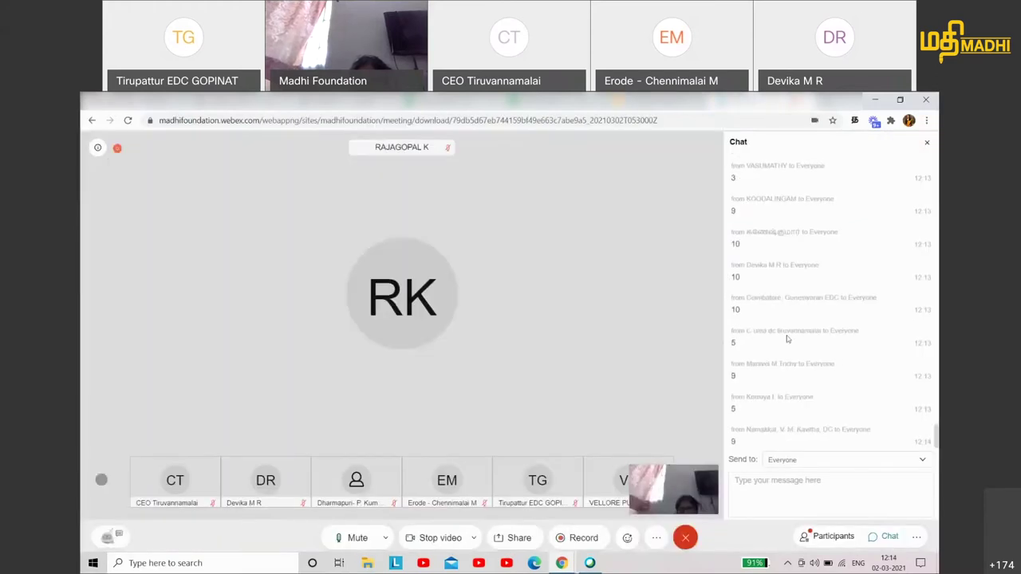
left_click(662, 100)
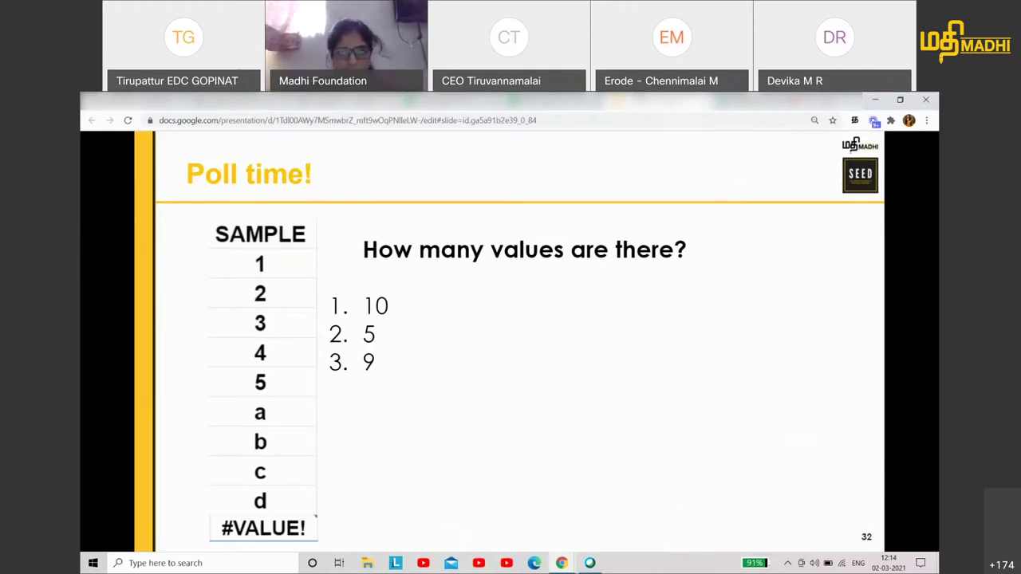
key("alt+Tab")
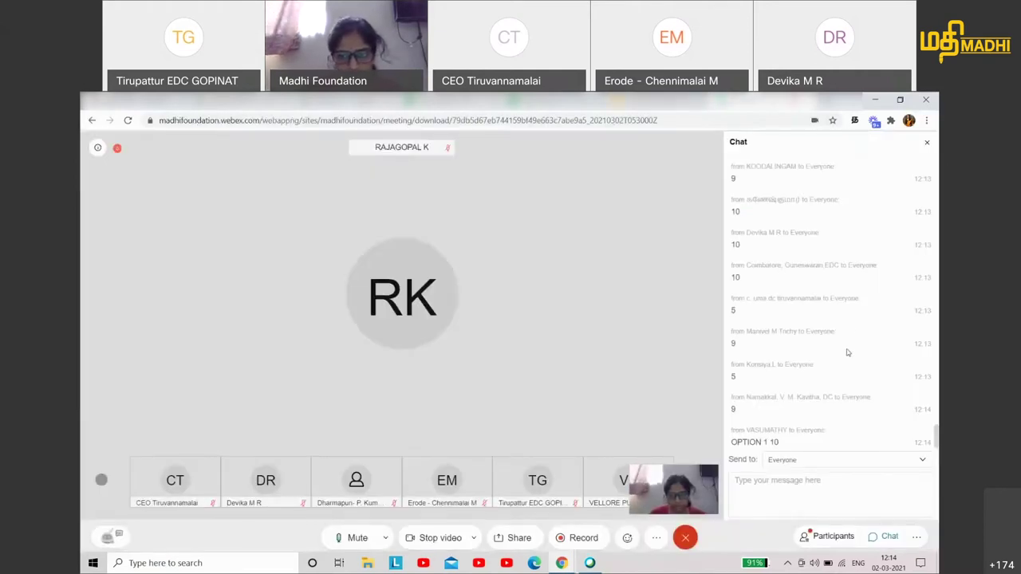
key("alt+Tab")
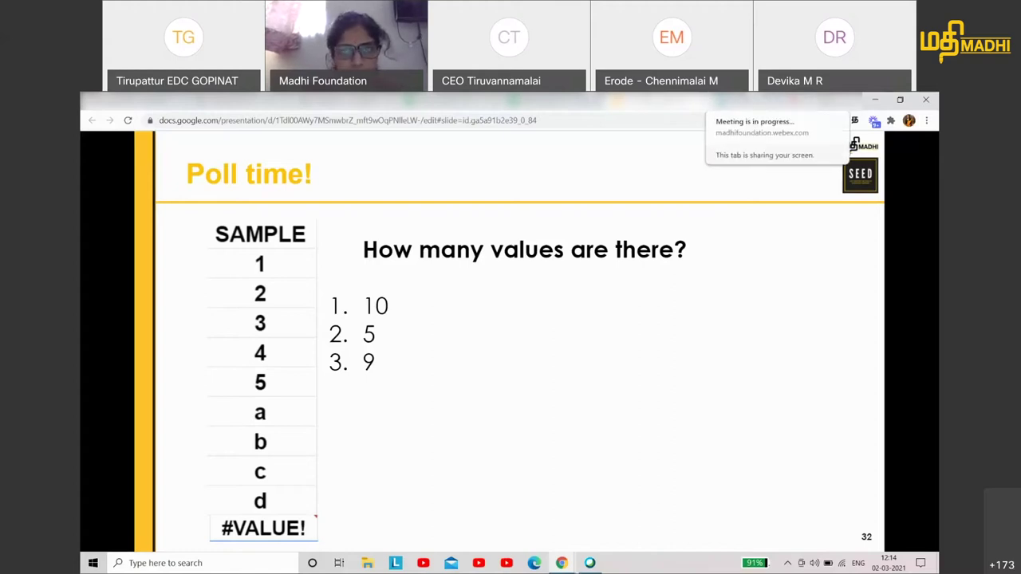
left_click(778, 140)
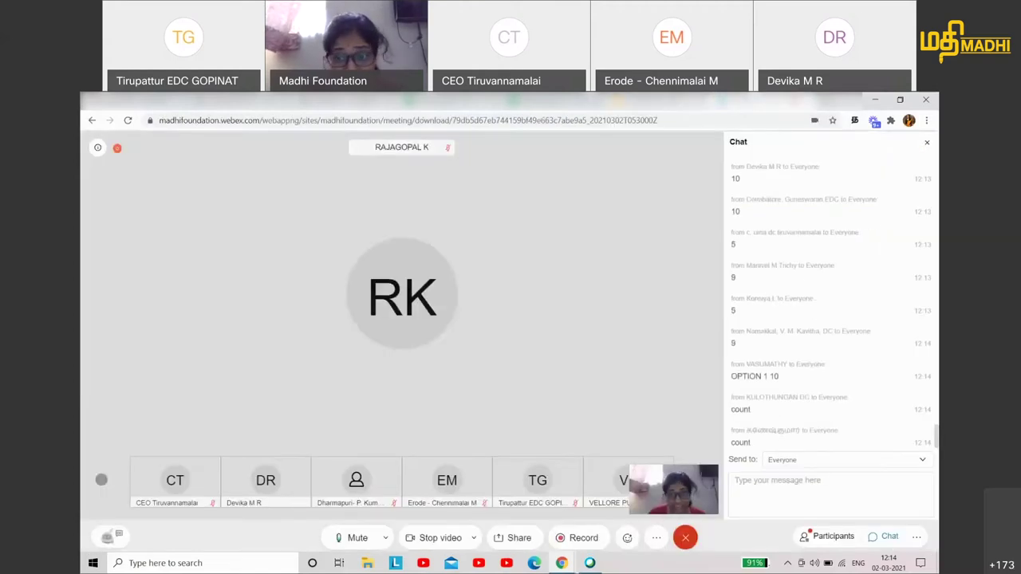
- Return to the presentation and advance to slide 33 showing COUNTA 10 and COUNT 4
left_click(674, 101)
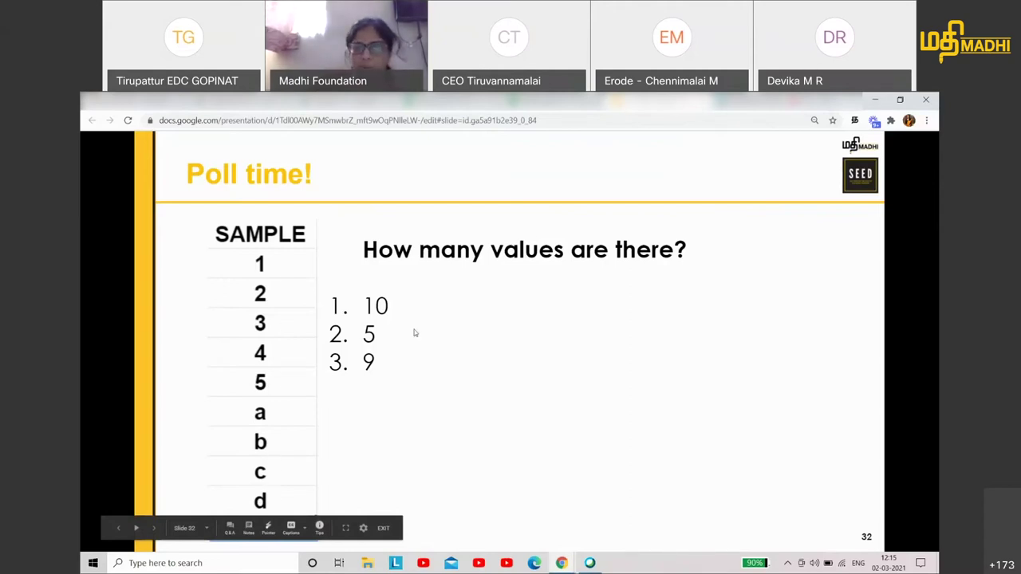
left_click(407, 305)
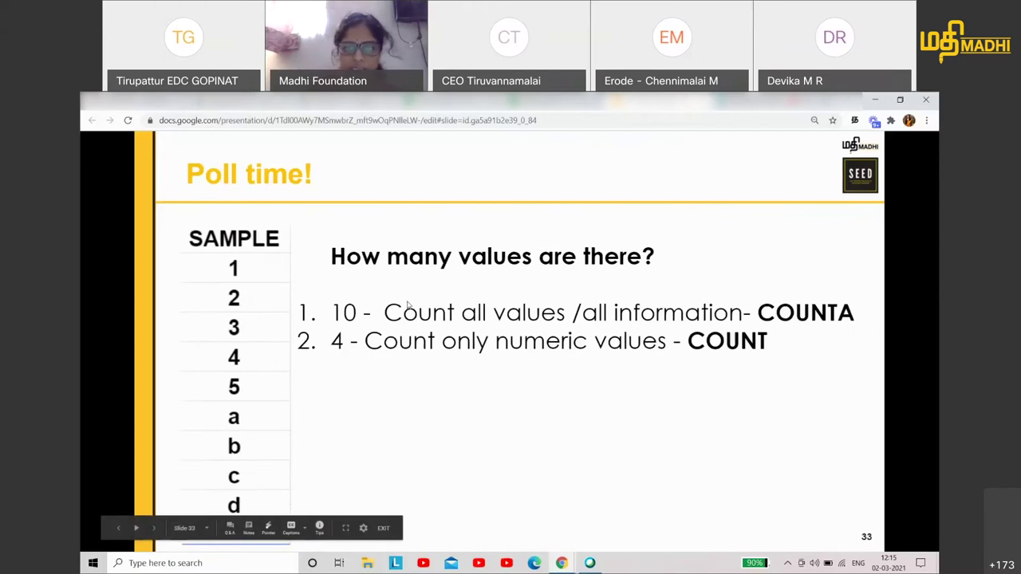
- Dismiss the presenter bar and switch to the SEED session 10 spreadsheet tab
left_click(407, 306)
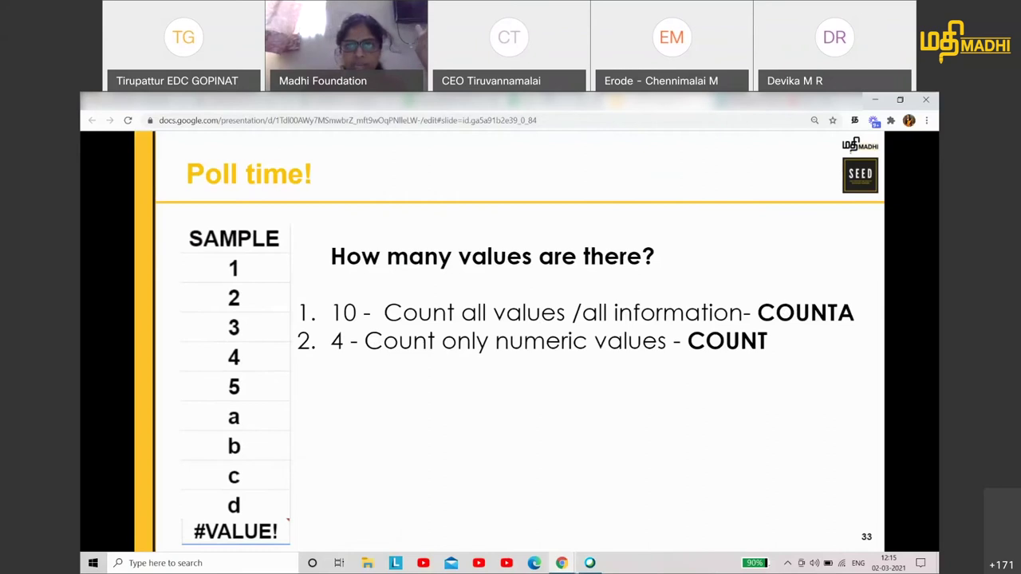
left_click(661, 102)
- Enter the sample values 1, 2, 3, 4, 5, a, b, c, d down V2:V10
left_click(742, 323)
scroll(742, 323, "right", 5)
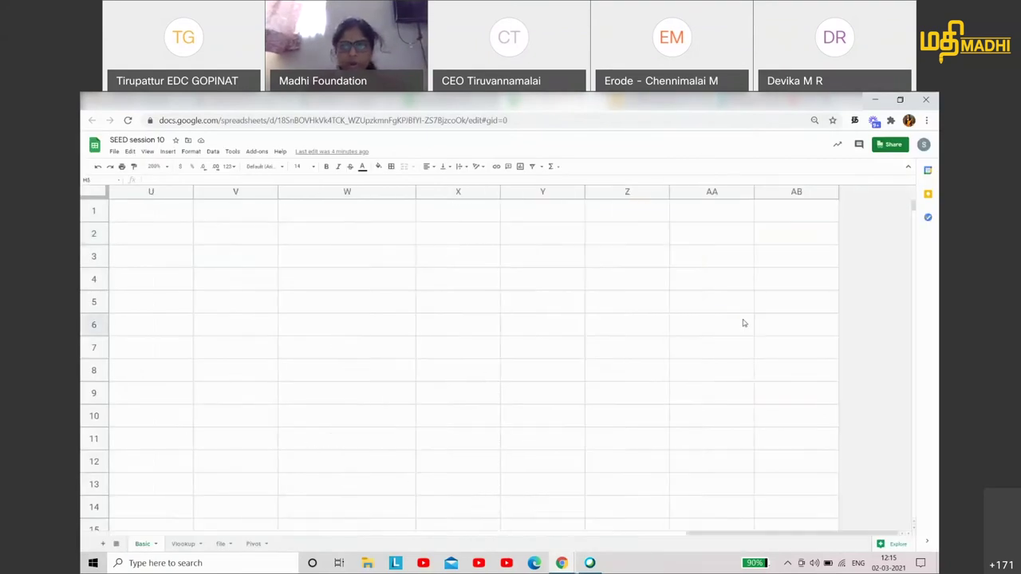
scroll(743, 323, "right", 3)
scroll(743, 323, "right", 3)
scroll(743, 323, "left", 2)
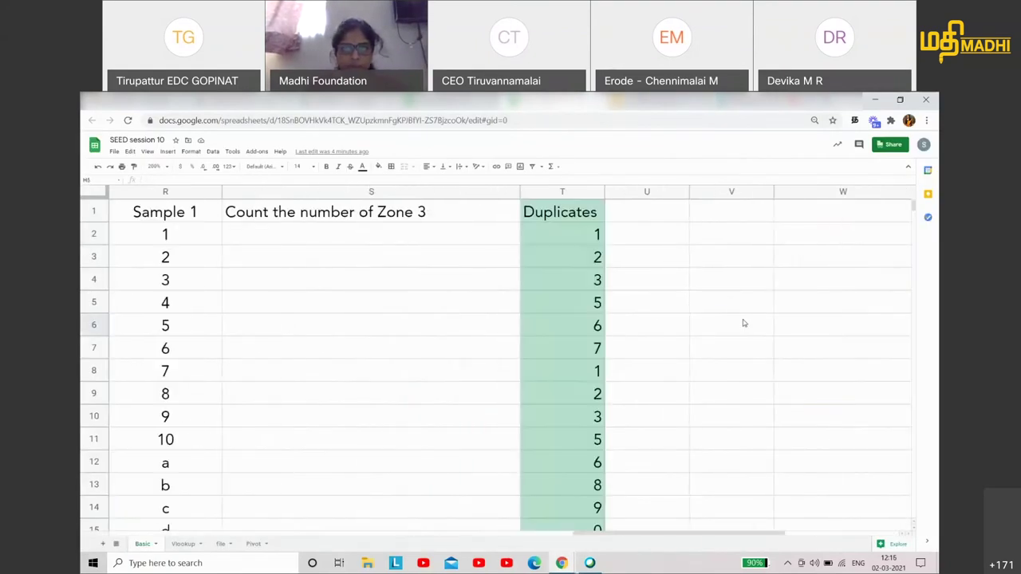
left_click(722, 217)
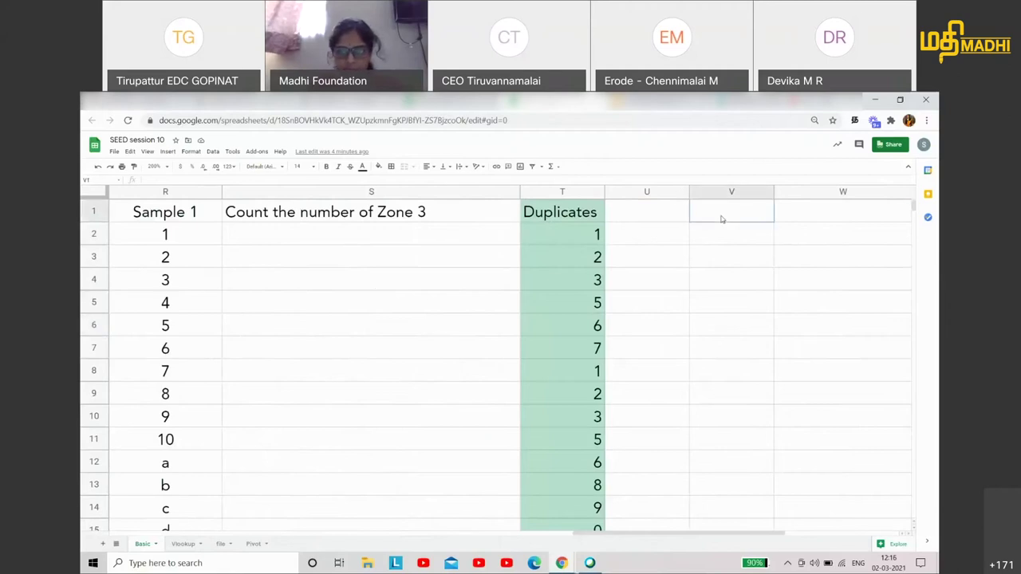
left_click(722, 230)
type("1")
key("Return")
type("2")
key("Return")
type("3")
key("Return")
type("4")
key("Return")
type("5")
key("Return")
type("ab")
key("Return")
type("c")
key("Return")
type("d")
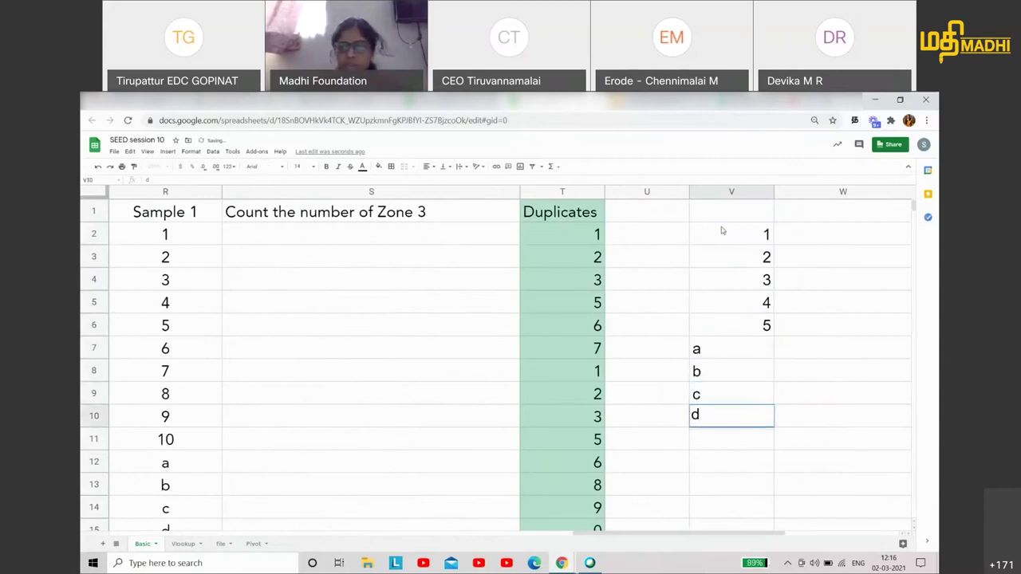
key("Return")
- Centre-align the values in V2:V10
left_click_drag(763, 236, 737, 417)
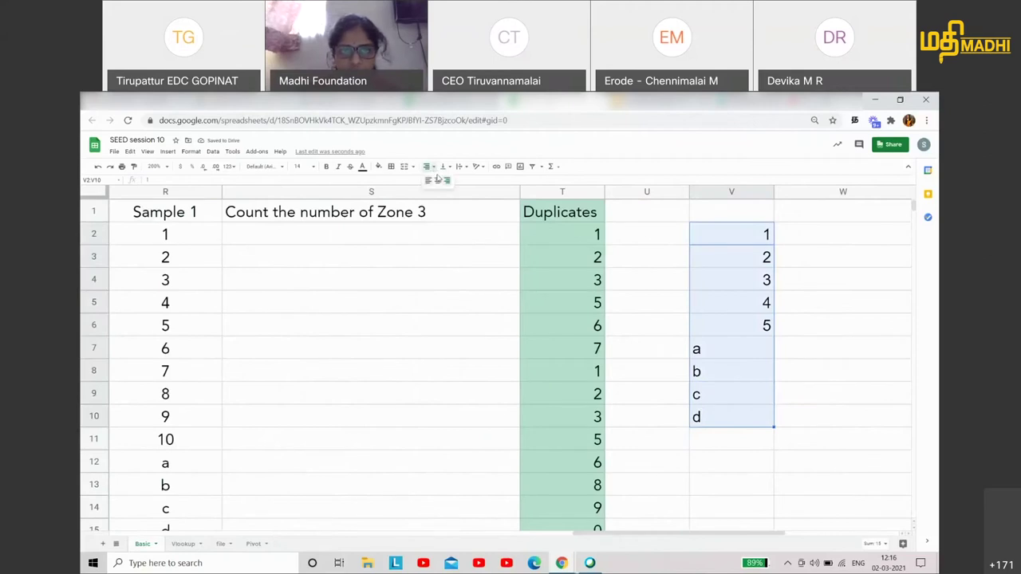
left_click(437, 180)
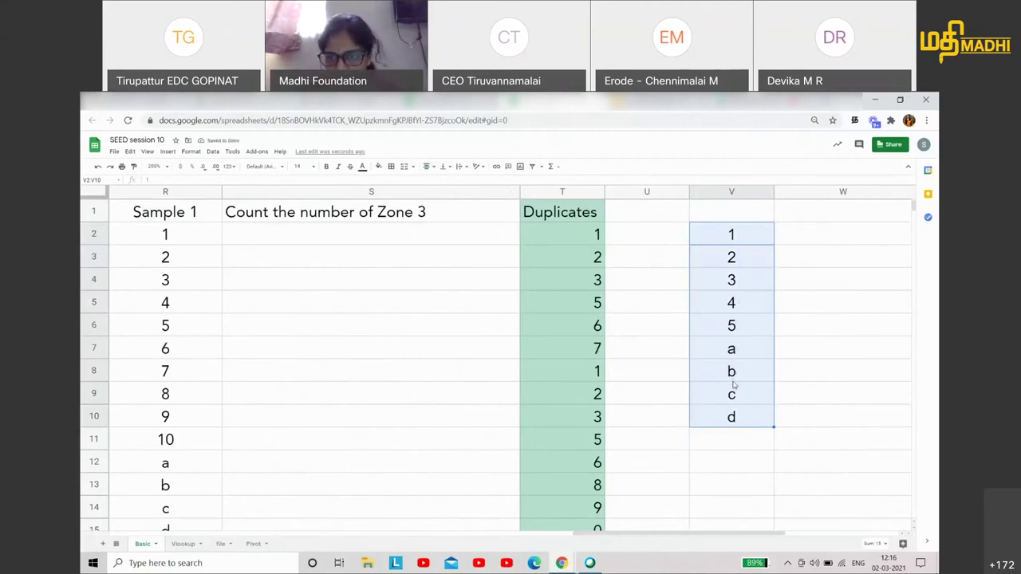
left_click(739, 452)
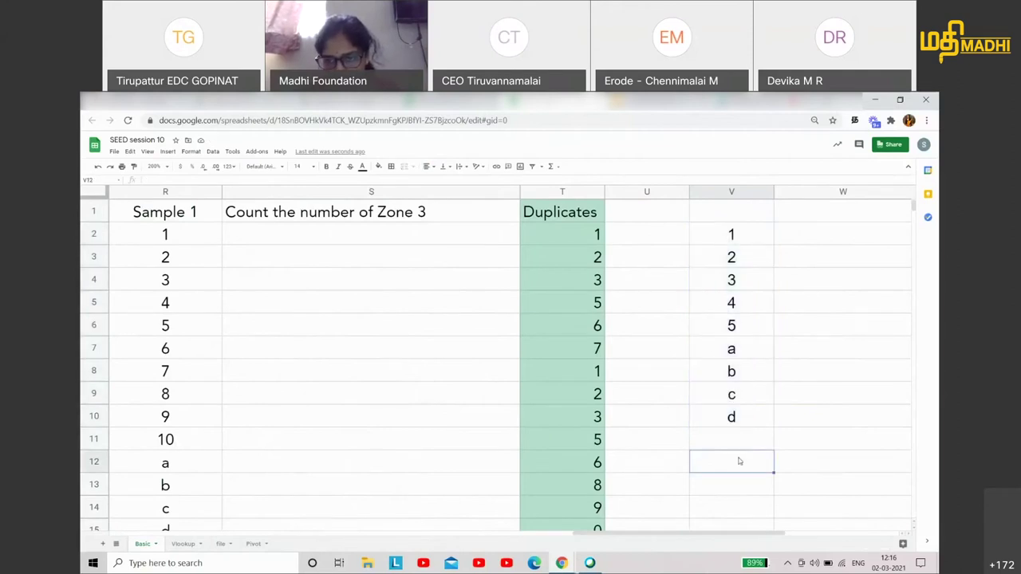
- Enter =counta(V2:V10) in V12, which returns 9
type("=")
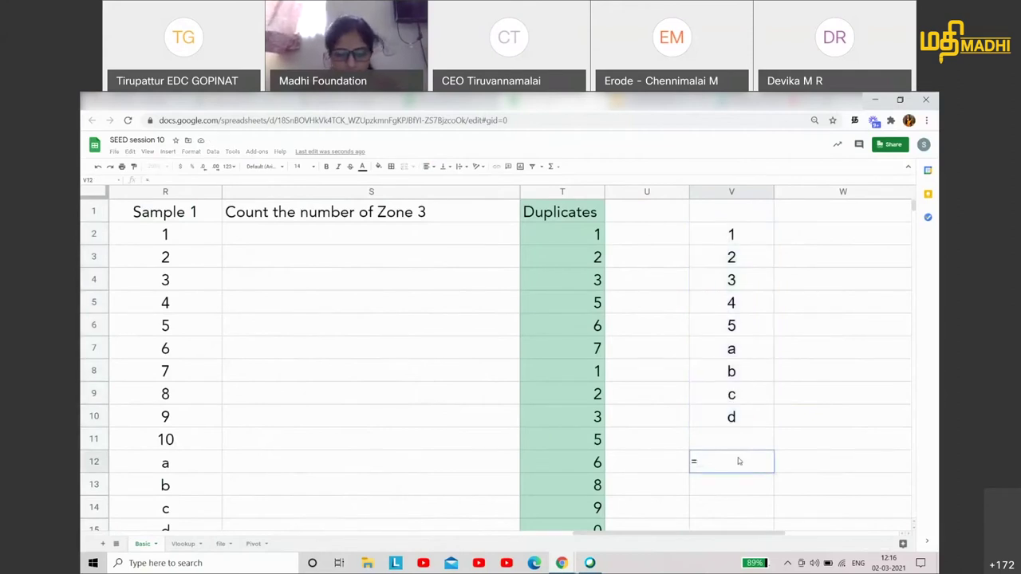
type("counta(")
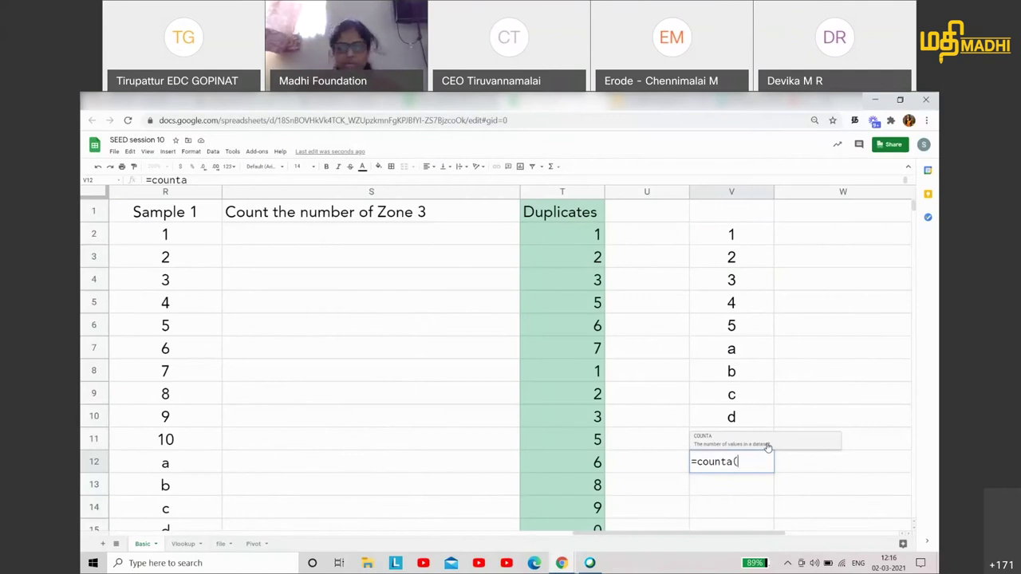
left_click(747, 234)
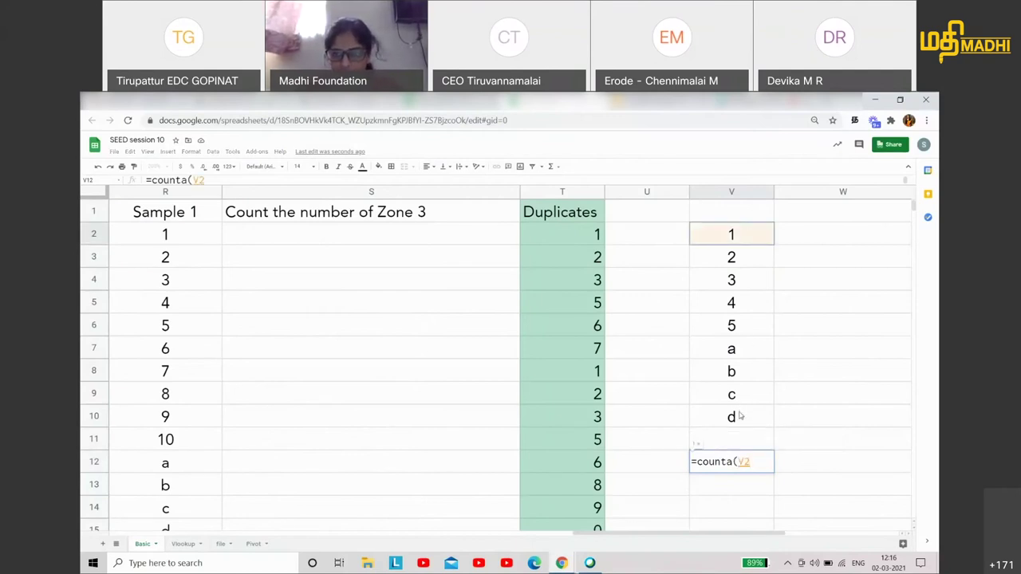
left_click_drag(746, 234, 740, 415)
type(")")
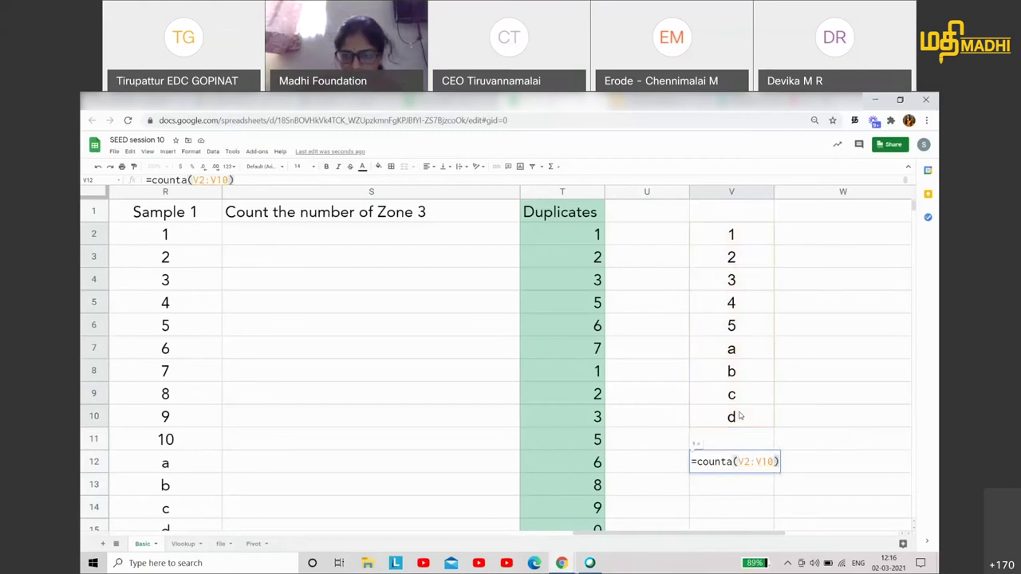
key("Return")
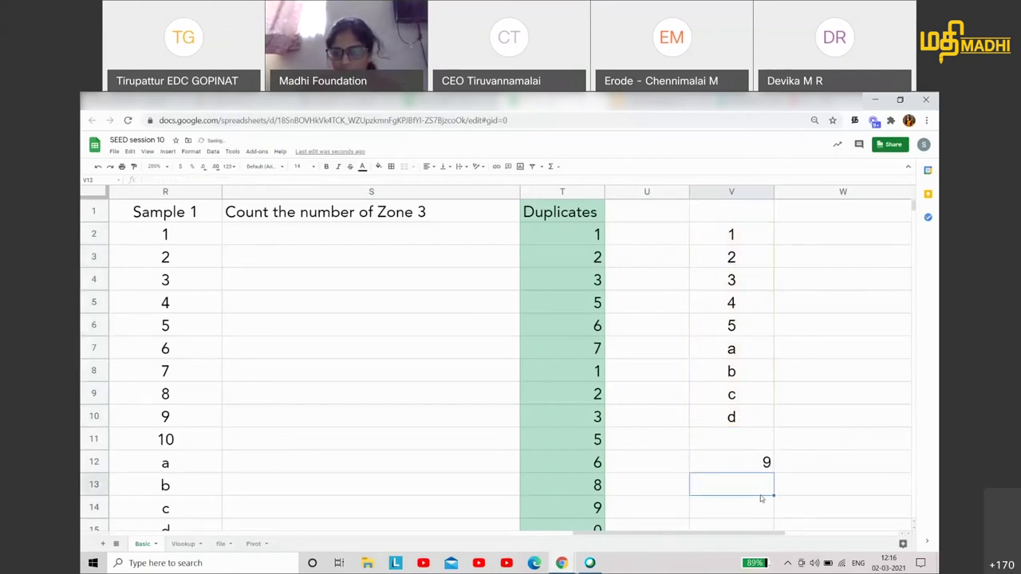
- Label the COUNTA result by typing 'counta' in W12
left_click(737, 231)
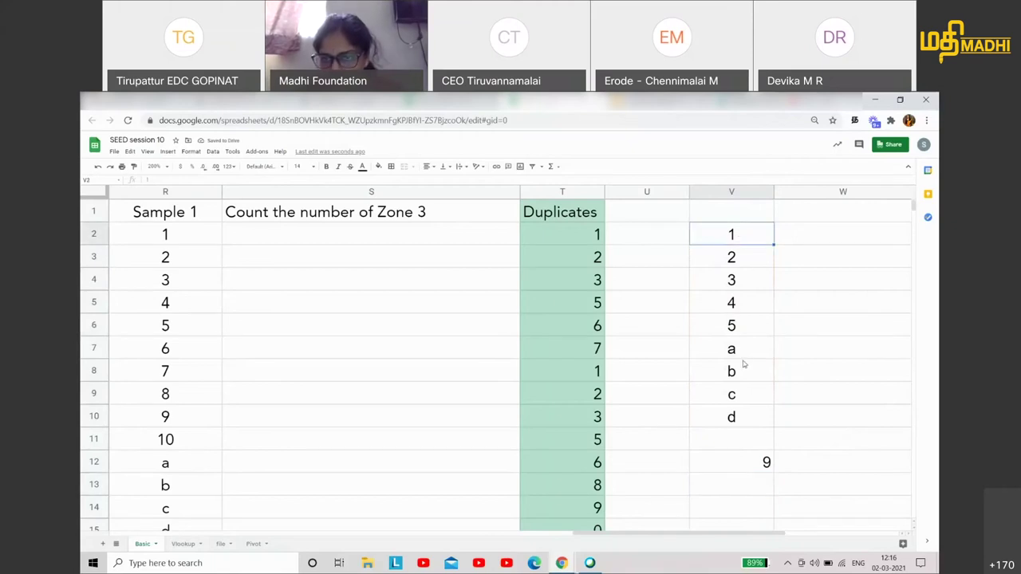
left_click(733, 418, "shift")
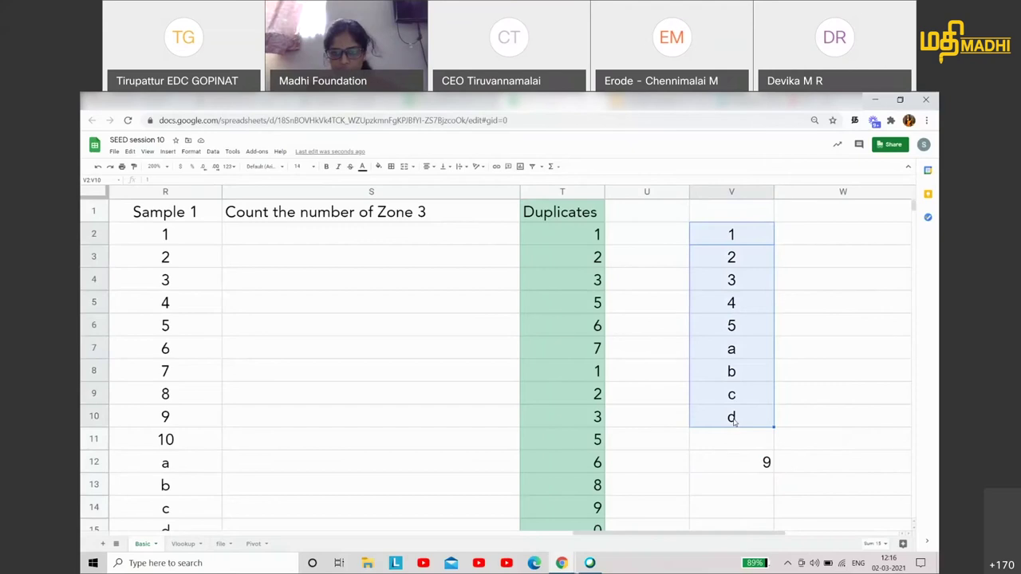
left_click(766, 463)
left_click(797, 462)
type("counta")
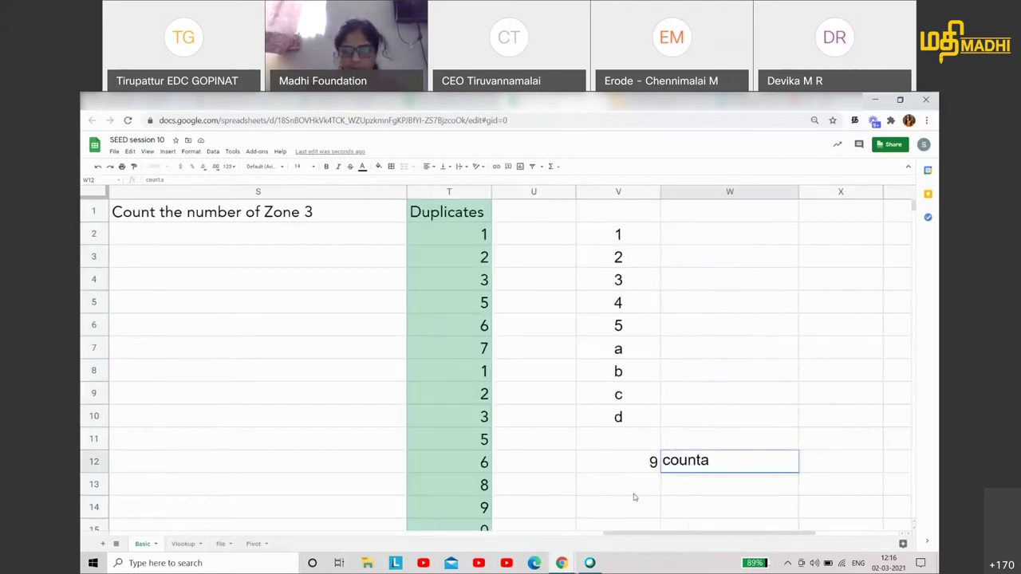
- Enter =count(V2:V10) in V13, returning 5
left_click(634, 491)
type("=")
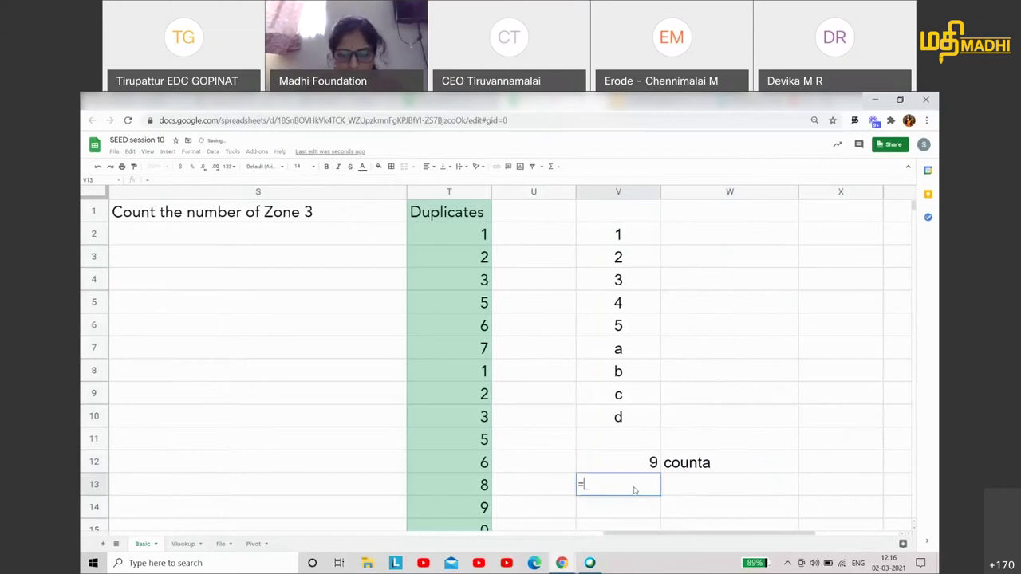
type("count")
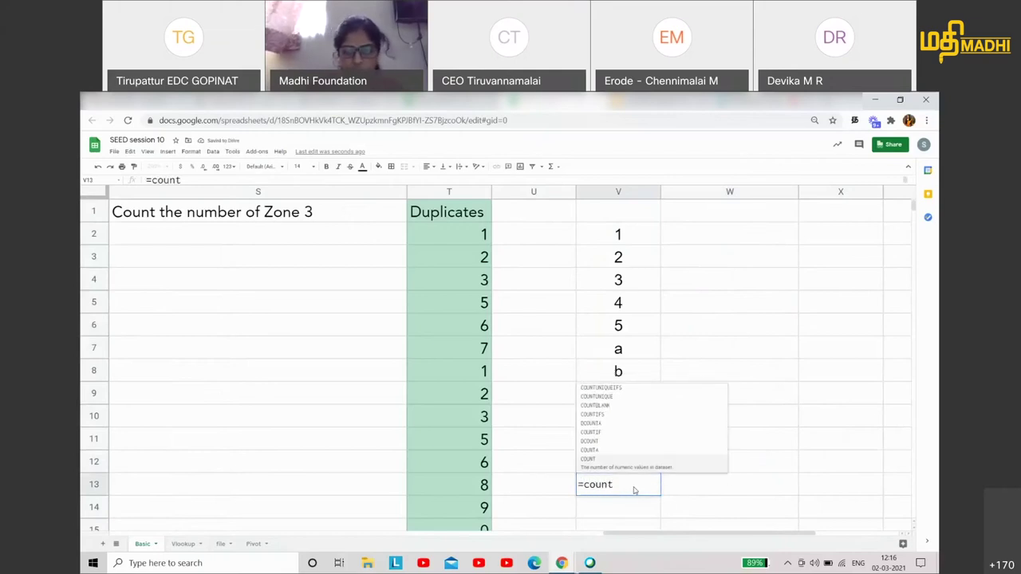
type("(")
left_click(627, 234)
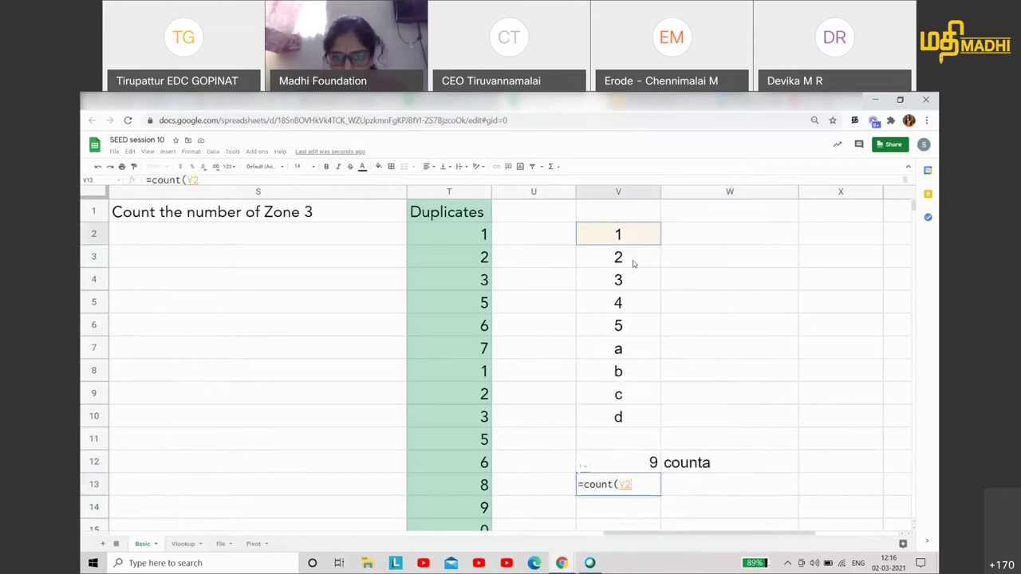
left_click_drag(634, 264, 626, 426)
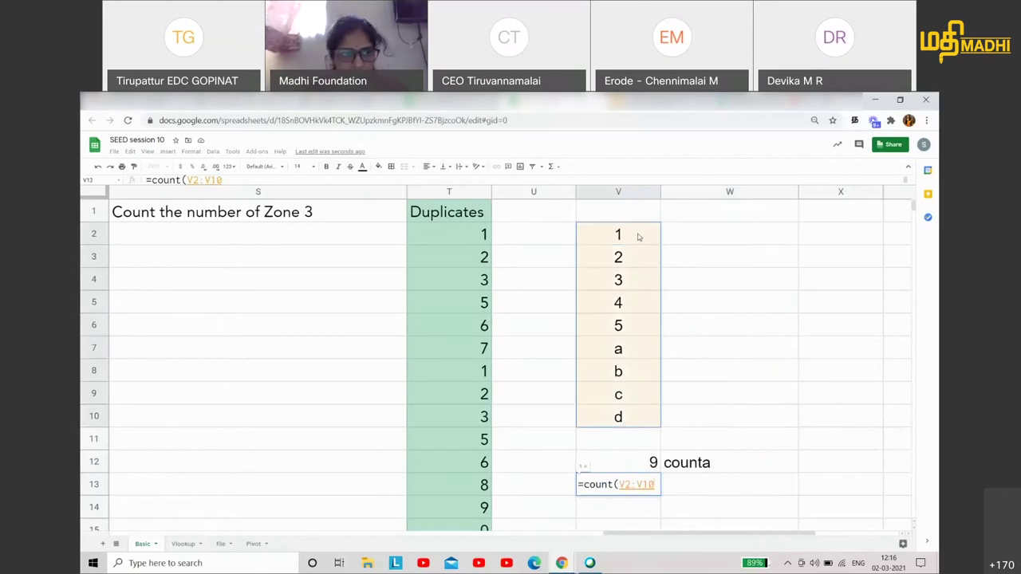
key("Return")
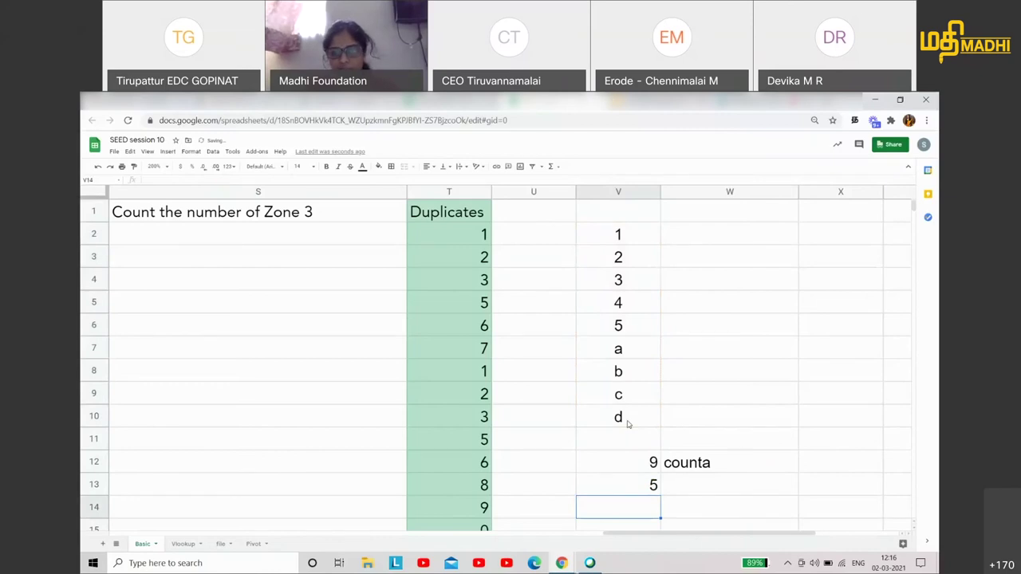
- Label the COUNT result 'count' in W13
key("Up")
key("Right")
type("counta")
key("Return")
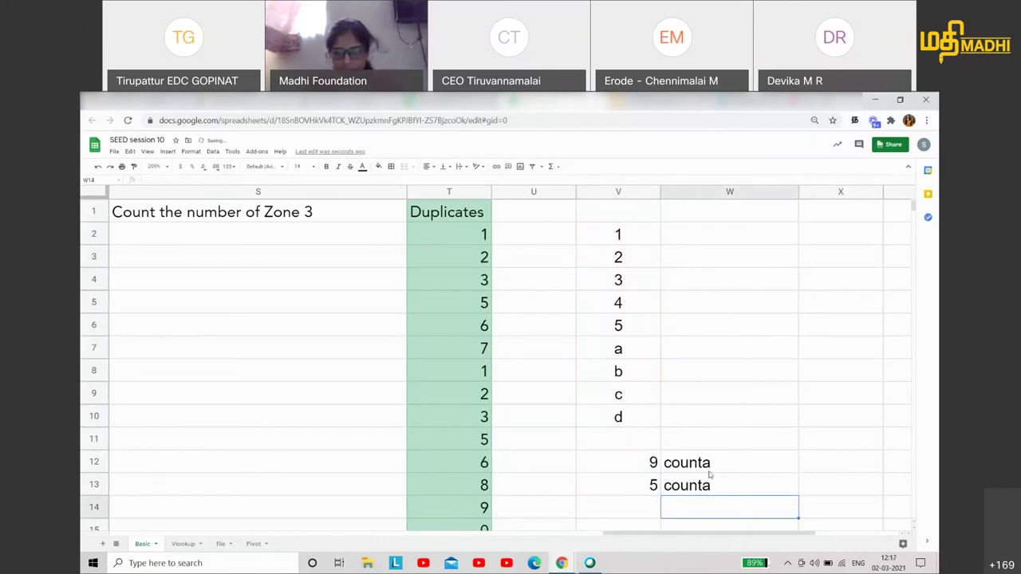
left_click(708, 470)
left_click(709, 482)
double_click(711, 482)
key("BackSpace")
key("Return")
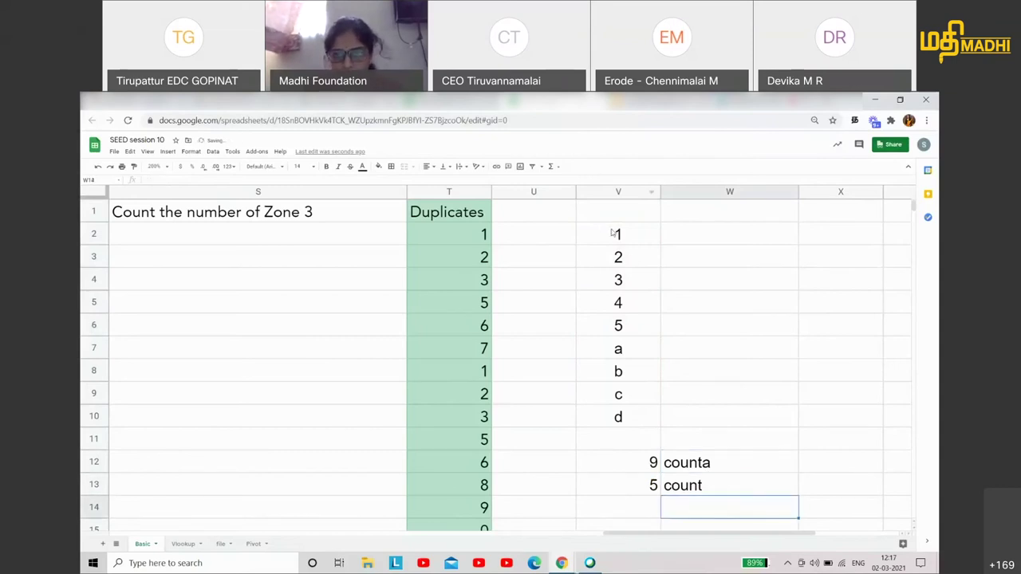
- Step through the numeric values 1–5 in V2:V6
left_click(613, 233)
left_click(619, 252)
left_click(624, 278)
left_click(621, 296)
left_click(619, 323)
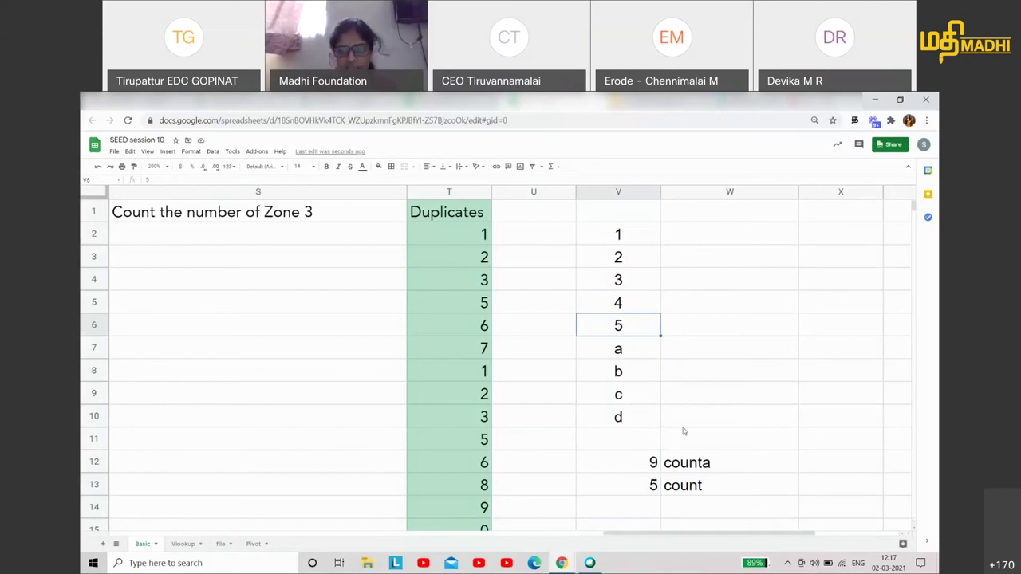
left_click_drag(680, 465, 680, 486)
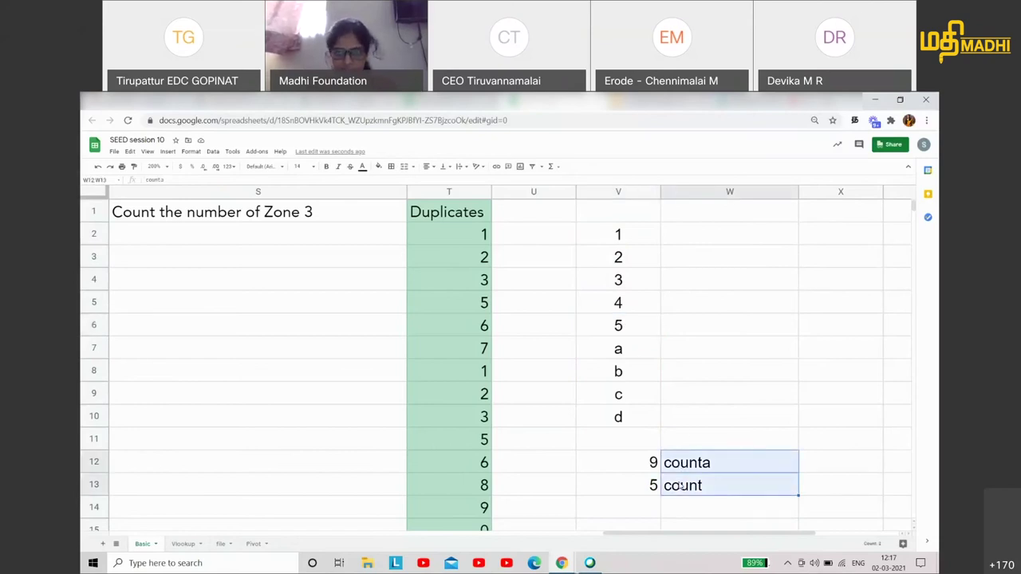
left_click(693, 469)
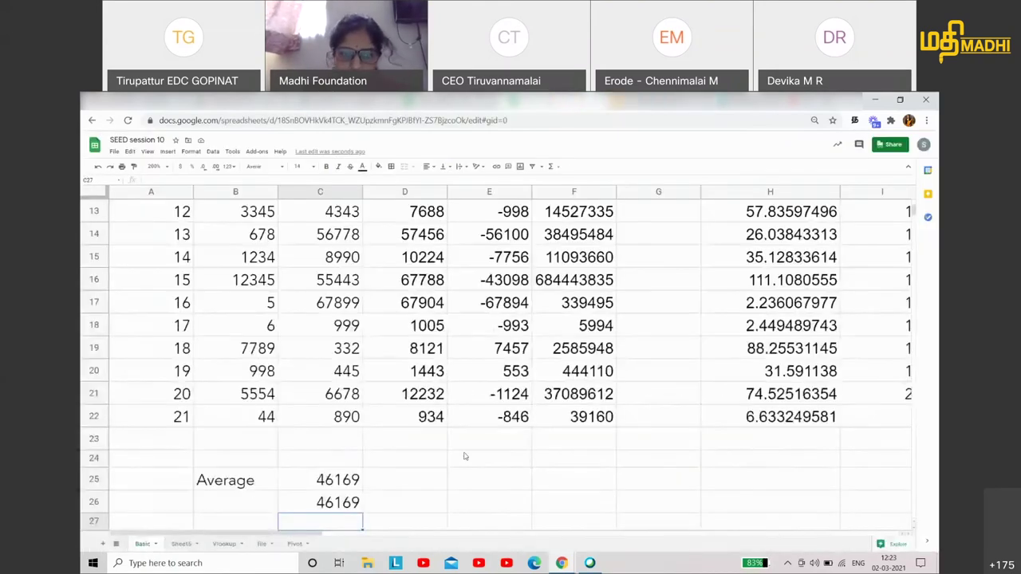
scroll(465, 456, "up", 5)
scroll(467, 456, "right", 10)
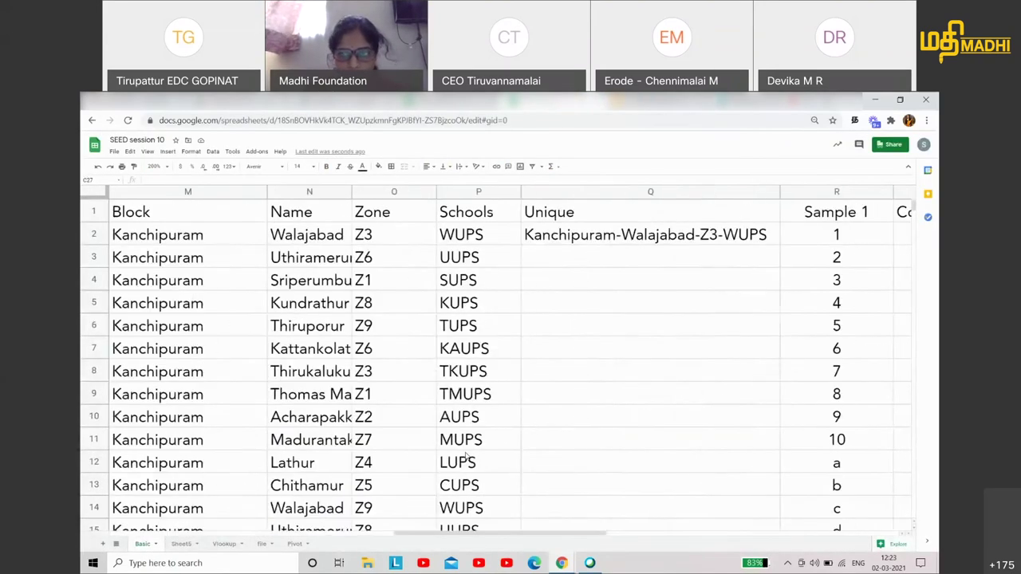
scroll(465, 457, "right", 5)
scroll(465, 456, "right", 2)
scroll(466, 456, "right", 2)
scroll(466, 456, "left", 2)
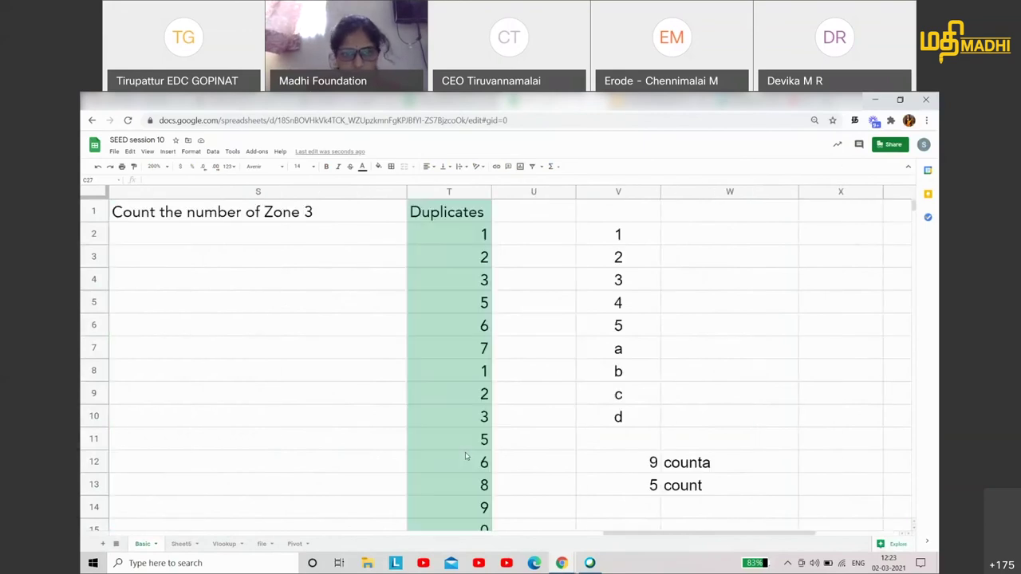
- Enter e in V11 and overwrite V12 and V13 with 11 and 12
left_click(625, 442)
type("e")
key("Return")
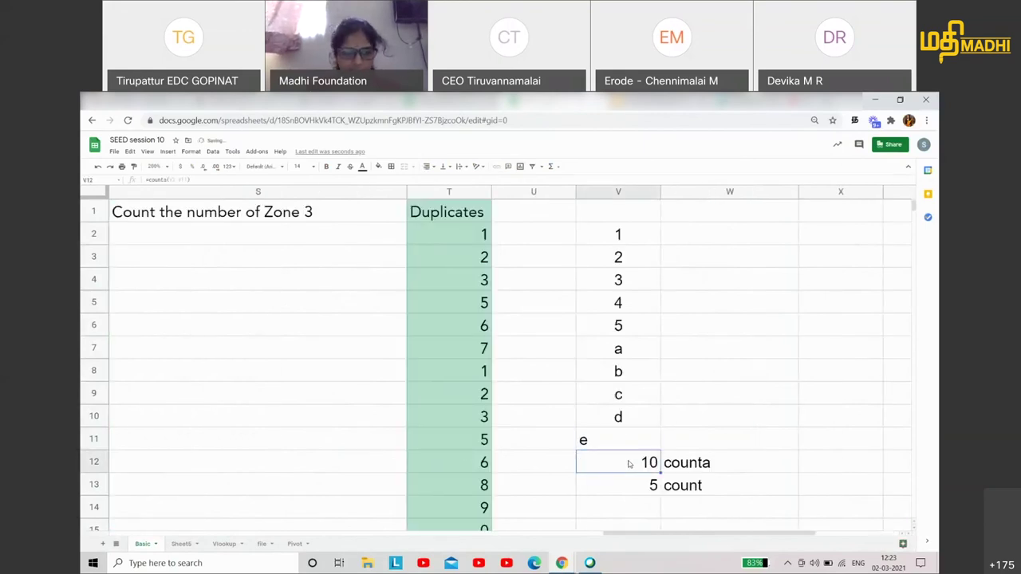
key("Down")
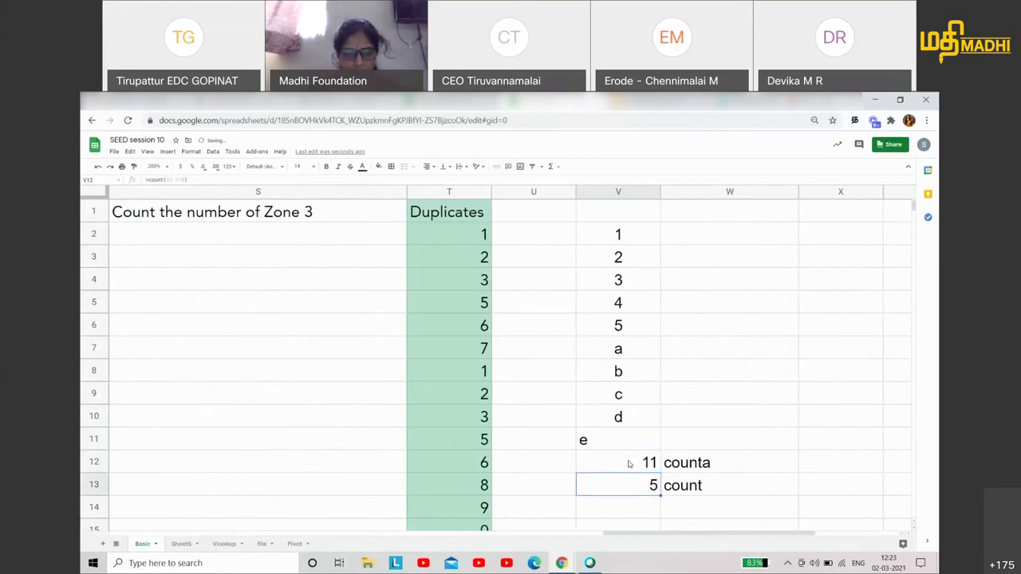
key("Down")
- Clear the count and counta labels from W13 and W12
key("Up")
key("Right")
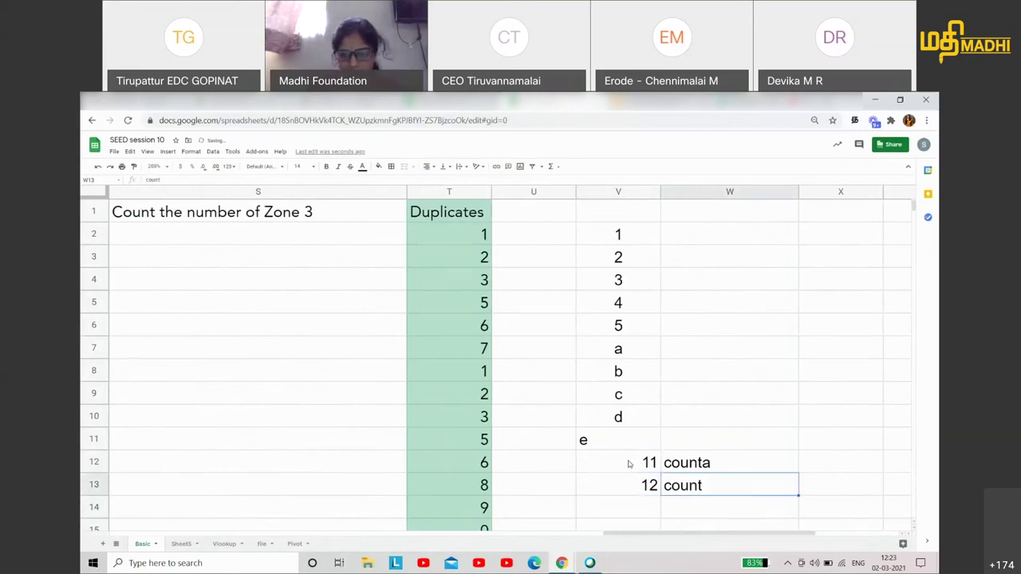
key("Delete")
key("Up")
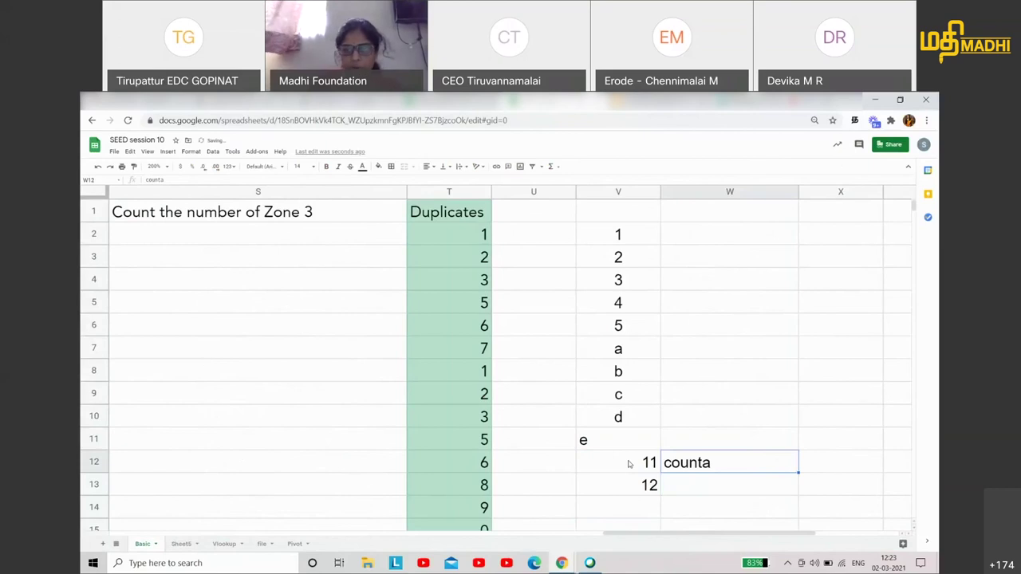
key("Delete")
- Centre-align the values in V2:V13
left_click_drag(629, 232, 630, 485)
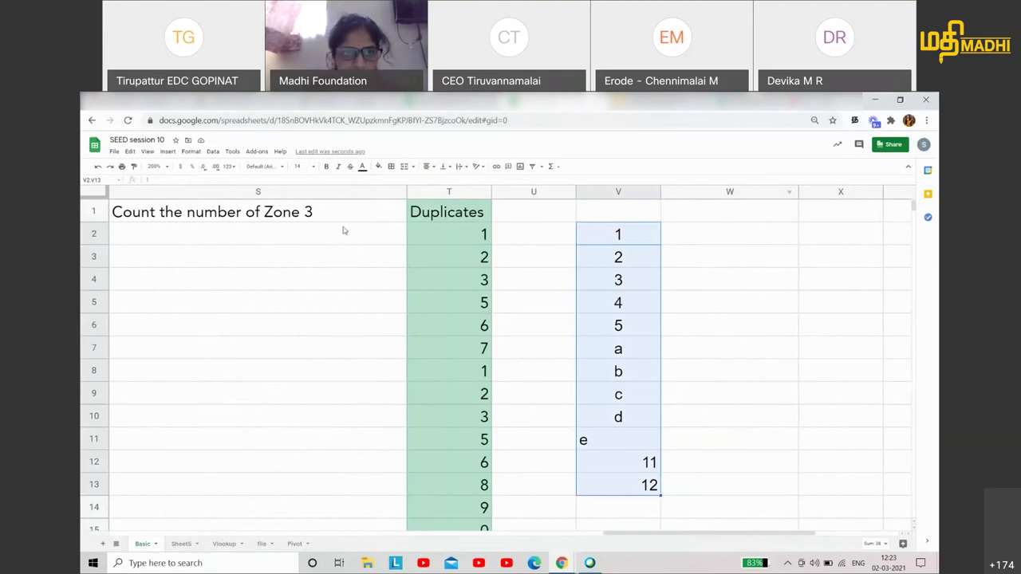
left_click(428, 166)
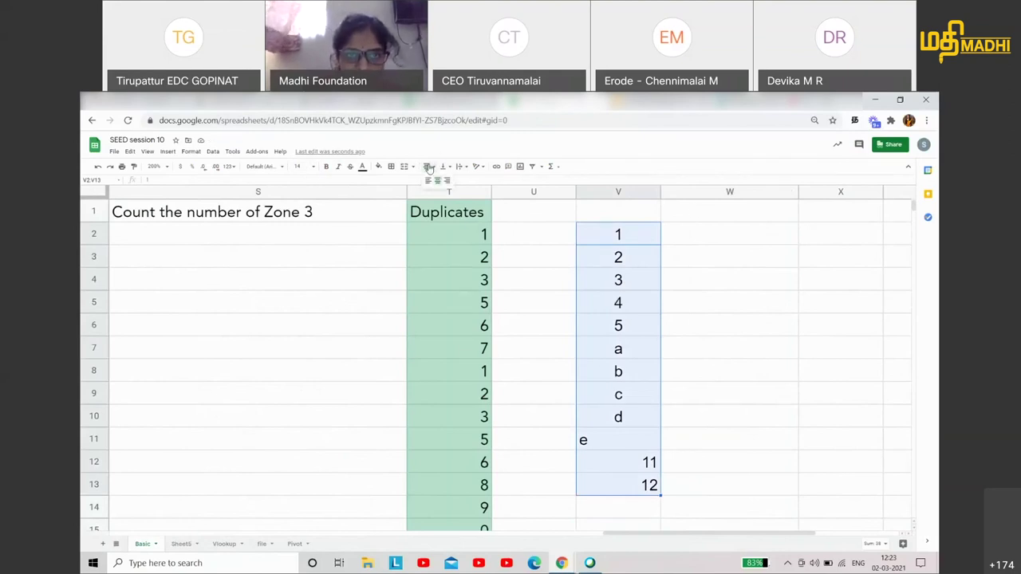
left_click(437, 180)
- Enter =COUNT(V2:V13) in V15, giving 7 numeric cells
scroll(642, 379, "down", 3)
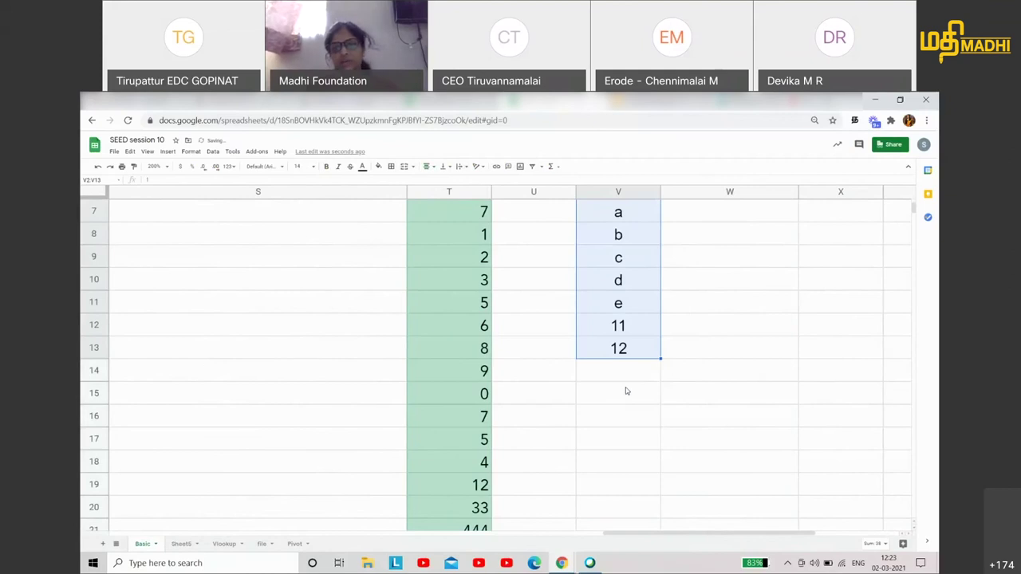
left_click(626, 391)
type("=count")
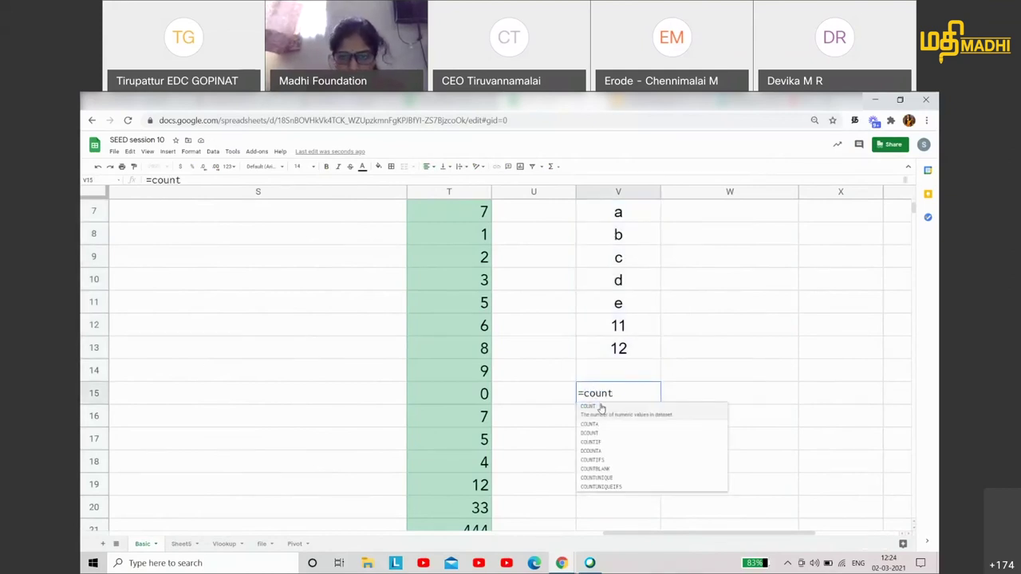
type("(")
scroll(631, 383, "up", 2)
scroll(638, 375, "up", 2)
left_click_drag(623, 235, 623, 485)
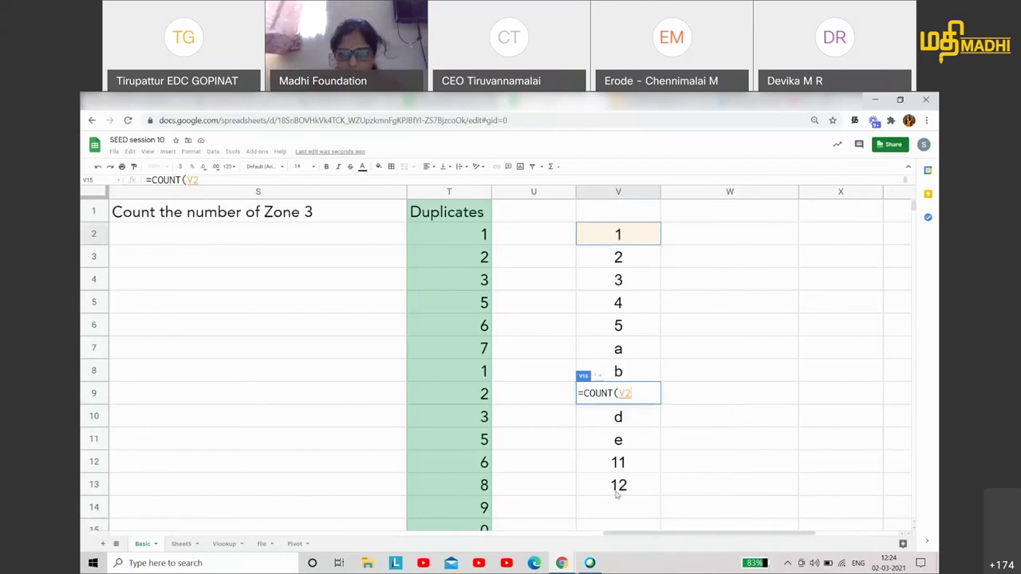
type(")")
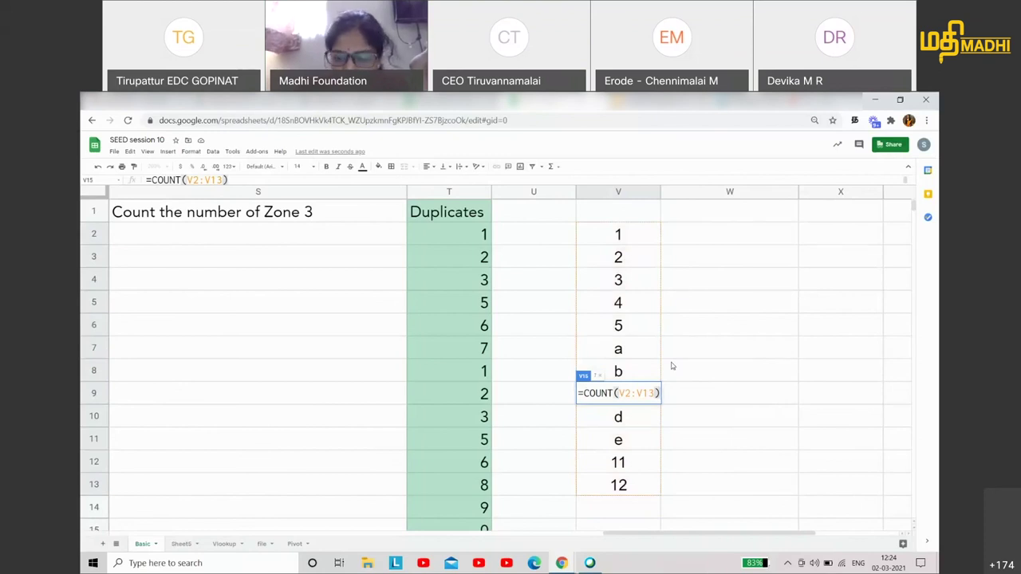
key("Return")
- Enter =counta(V2:V13) in W15, giving 12 non-empty cells
left_click(692, 486)
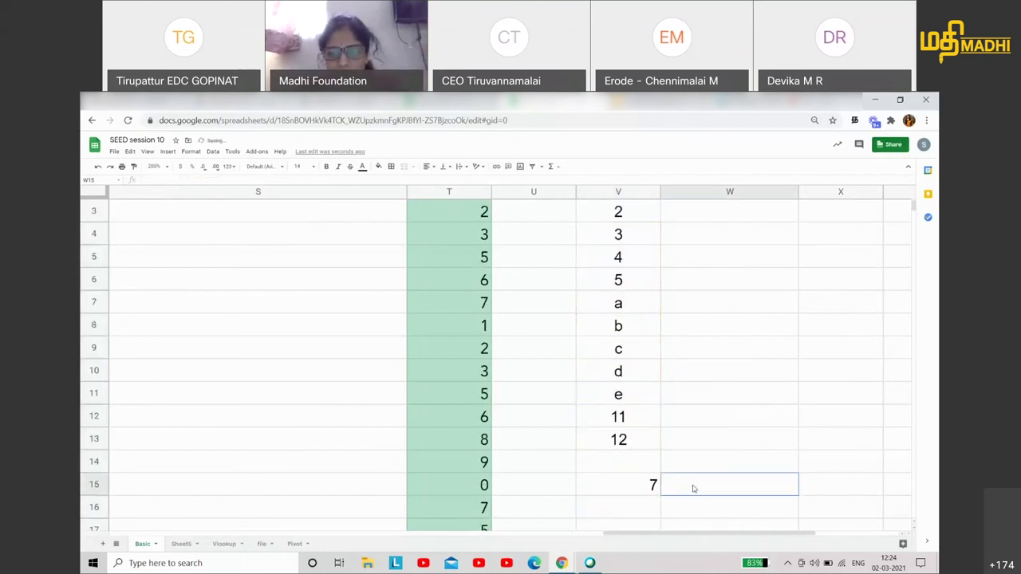
type("=counta(")
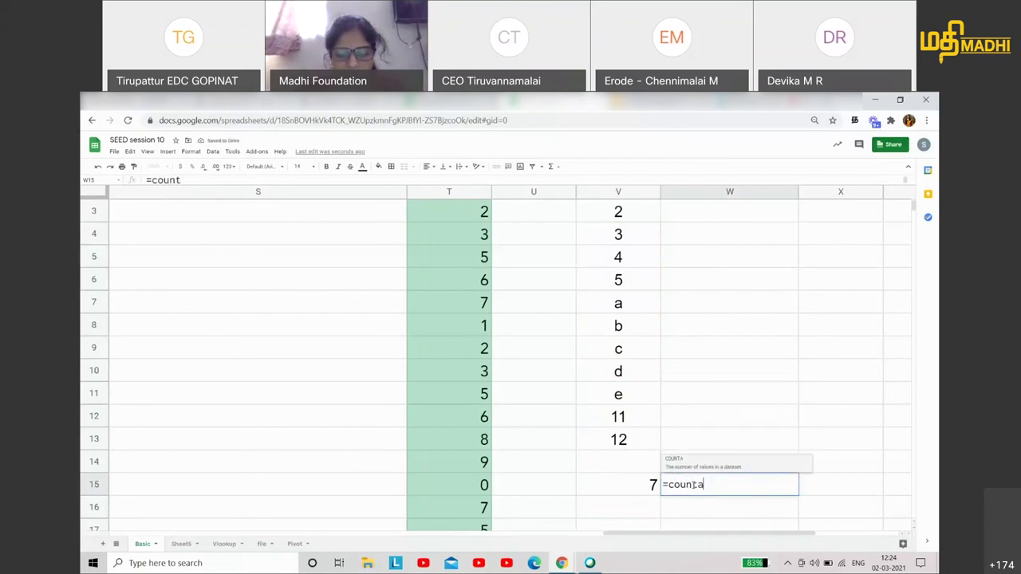
scroll(622, 246, "up", 1)
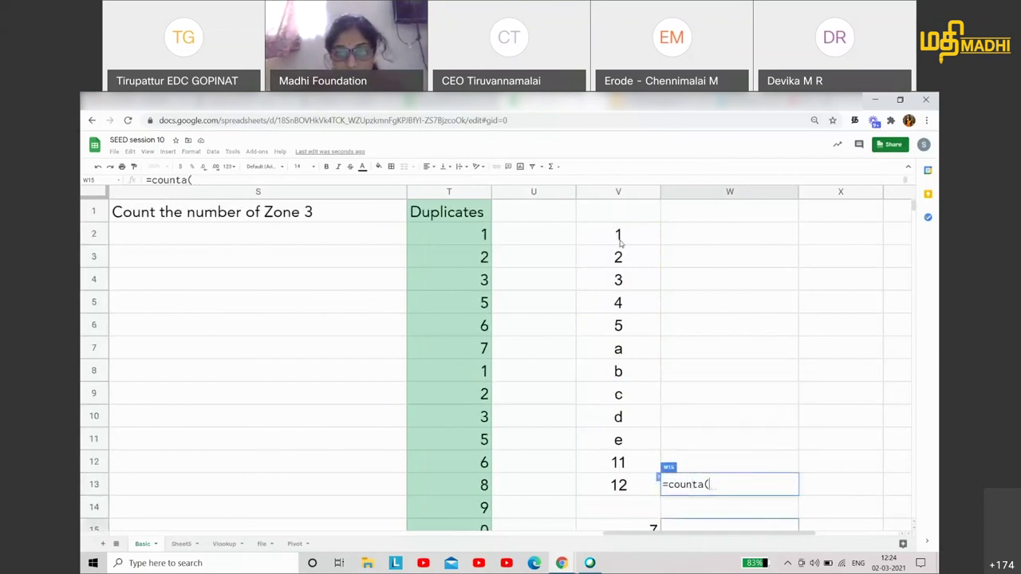
left_click(620, 239)
left_click_drag(628, 349, 628, 488)
type(")")
key("Return")
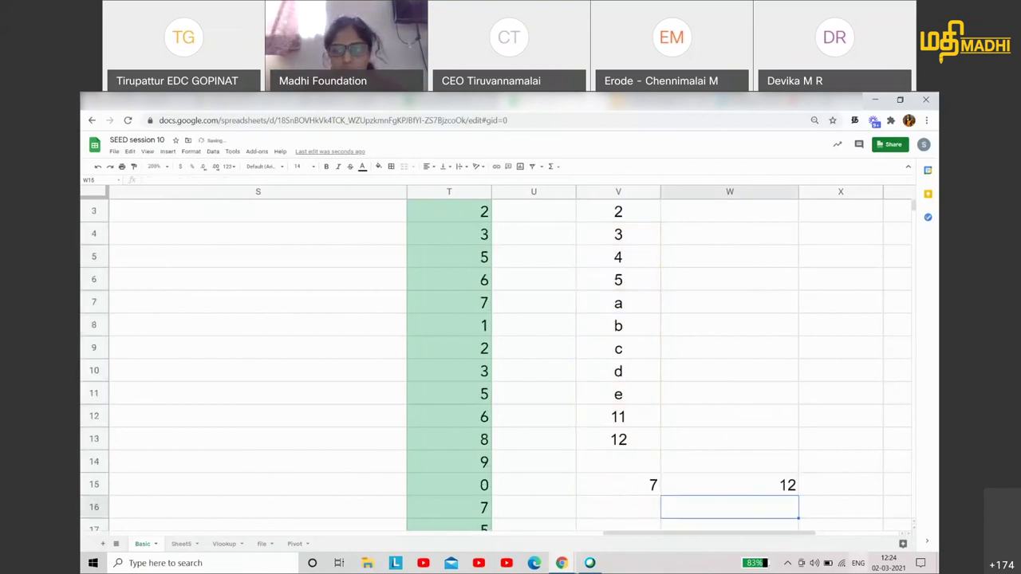
left_click(768, 488)
scroll(627, 252, "up", 1)
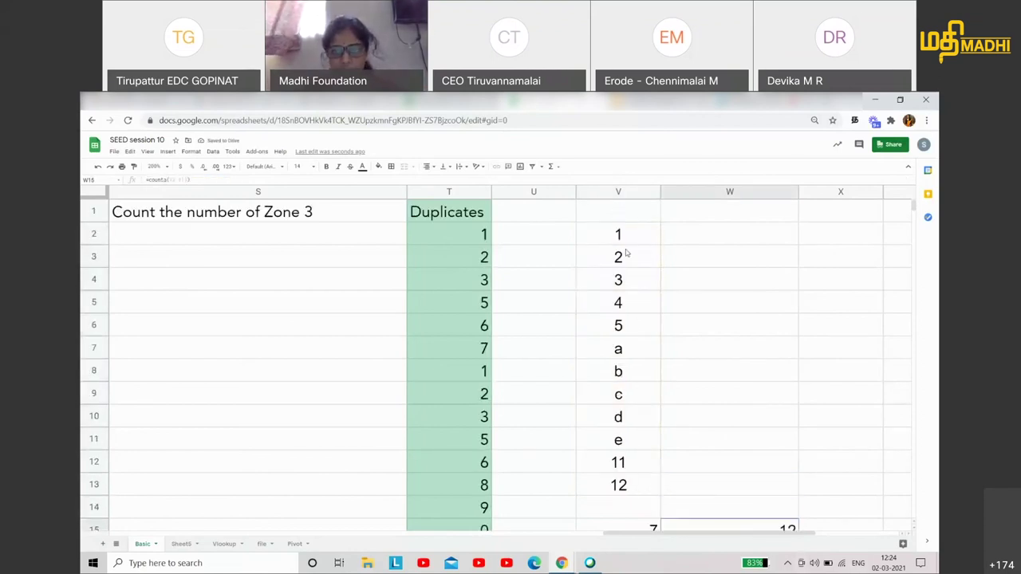
left_click(627, 238)
left_click(635, 485, "shift")
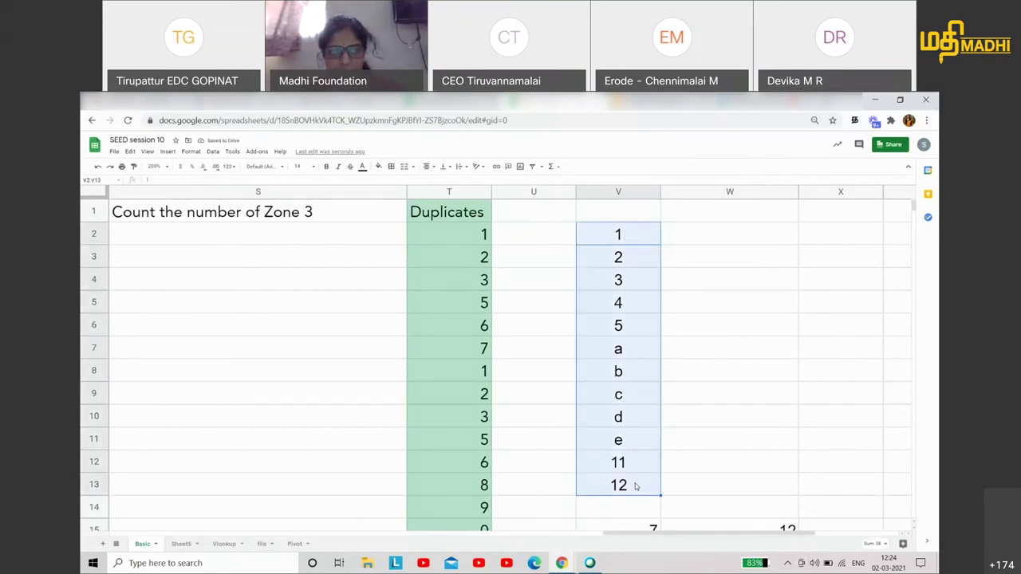
scroll(785, 417, "down", 1)
left_click(785, 490)
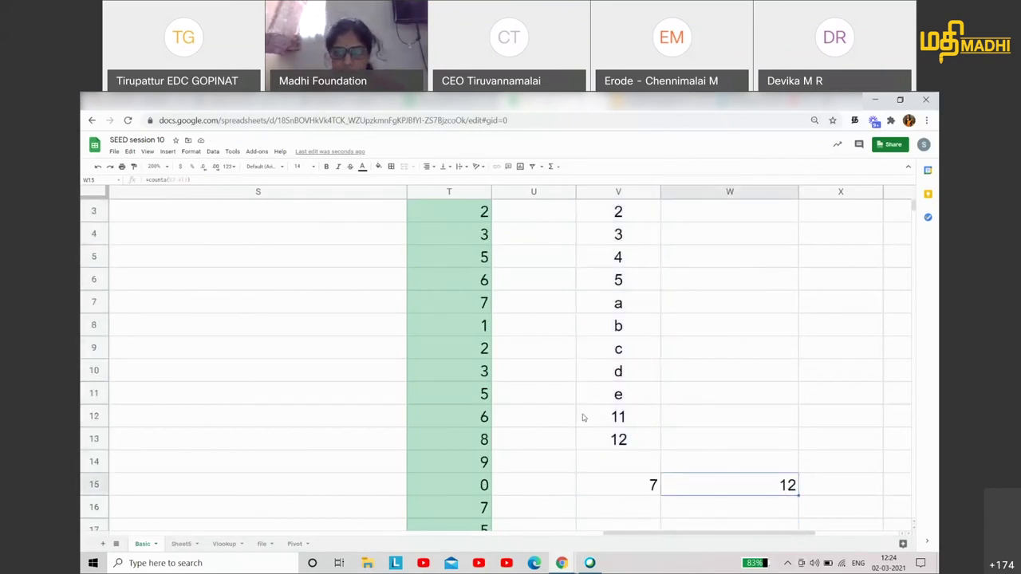
scroll(586, 418, "up", 1)
left_click(627, 244)
left_click(626, 261)
left_click(628, 282)
left_click(630, 303)
left_click(631, 325)
left_click(639, 468)
left_click(641, 498)
scroll(643, 487, "down", 1)
left_click(646, 488)
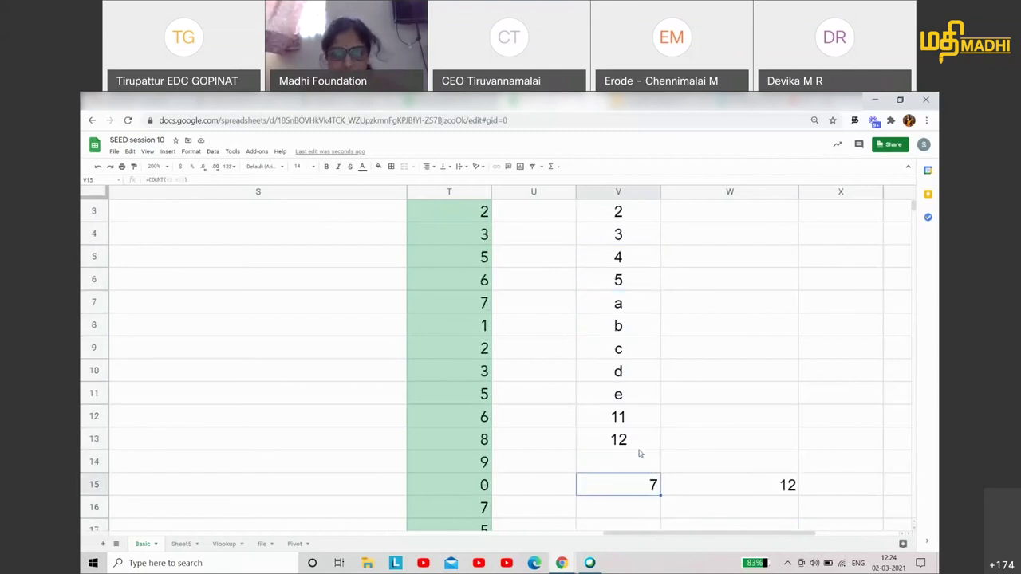
key("Right")
key("Left")
key("Right")
key("Left")
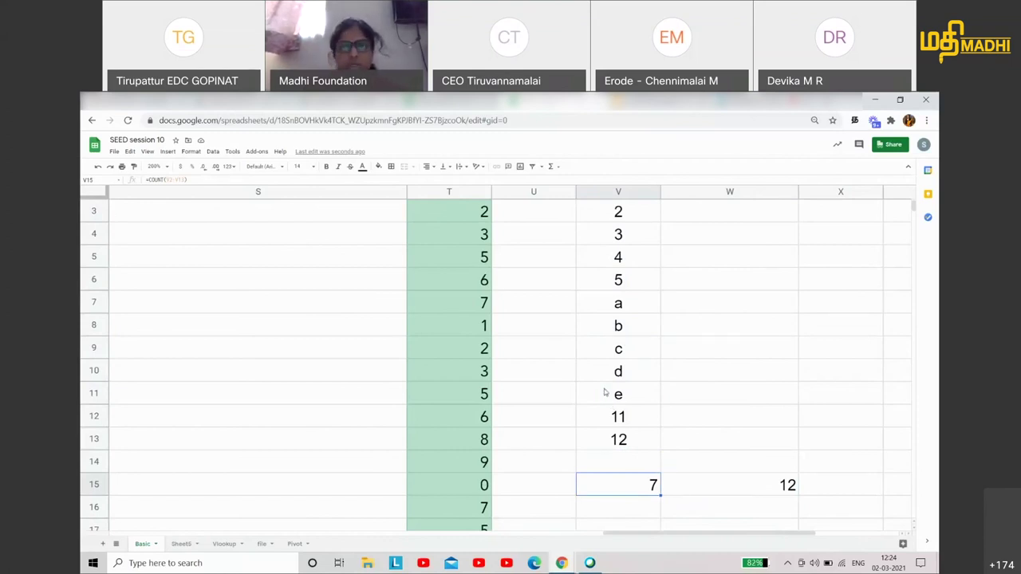
scroll(614, 387, "up", 2)
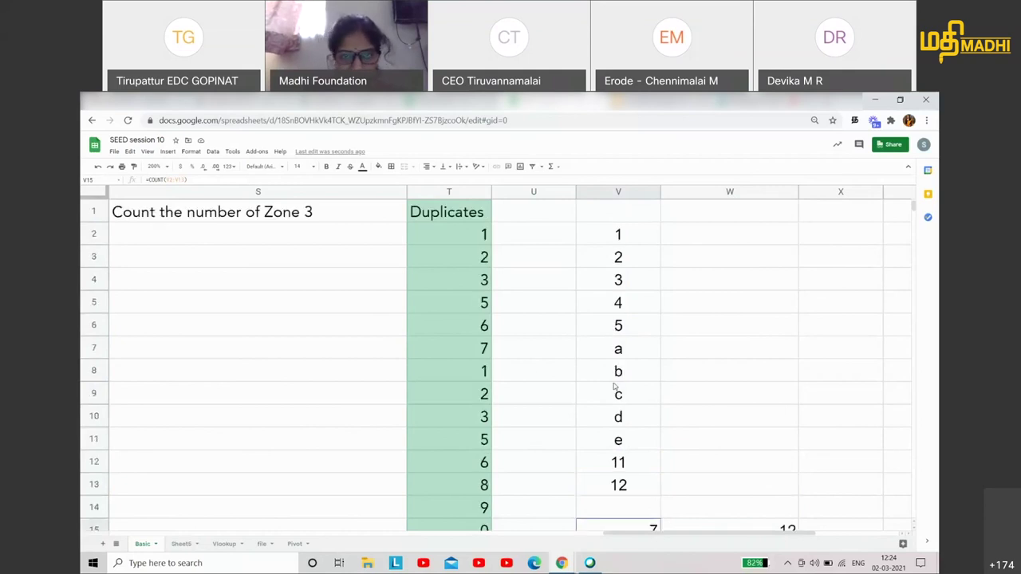